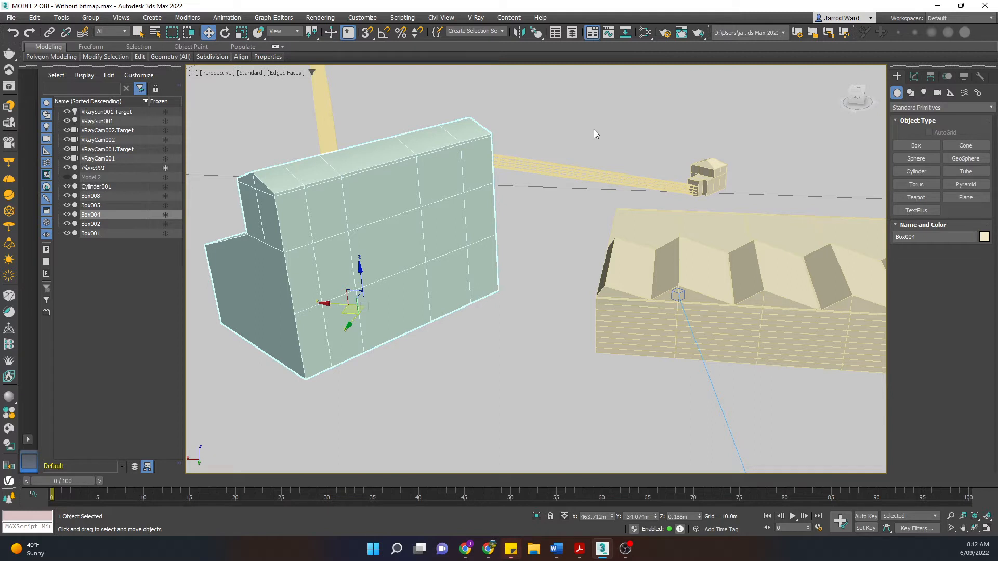
Step: Select every polygon of the tall building block Box004 and set their material ID to 1
click(594, 133)
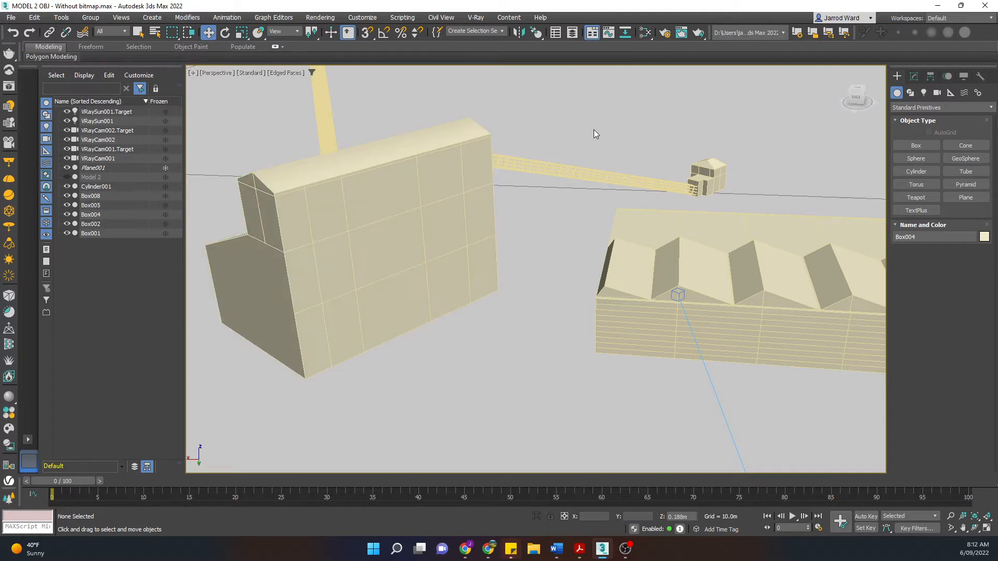
click(379, 177)
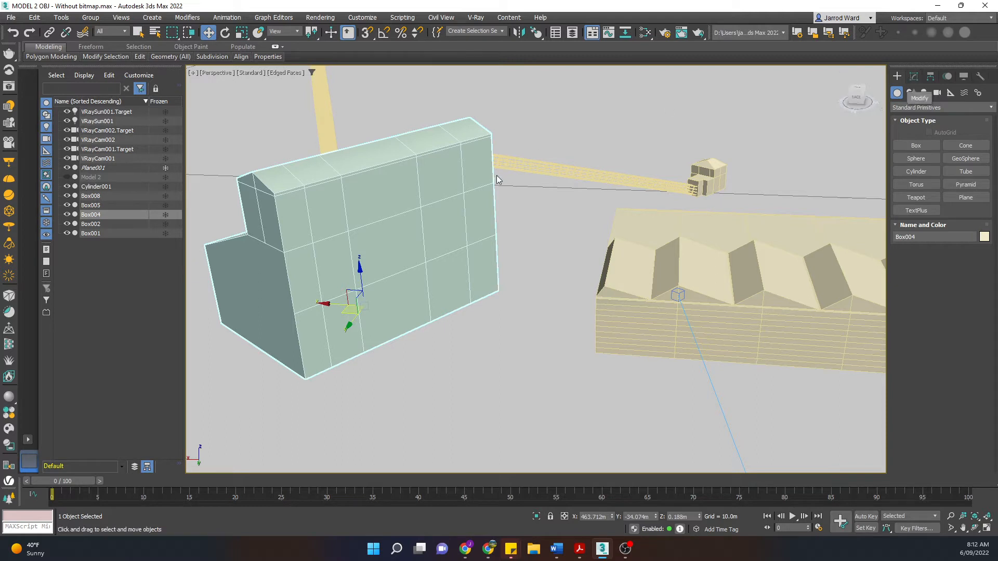
click(915, 77)
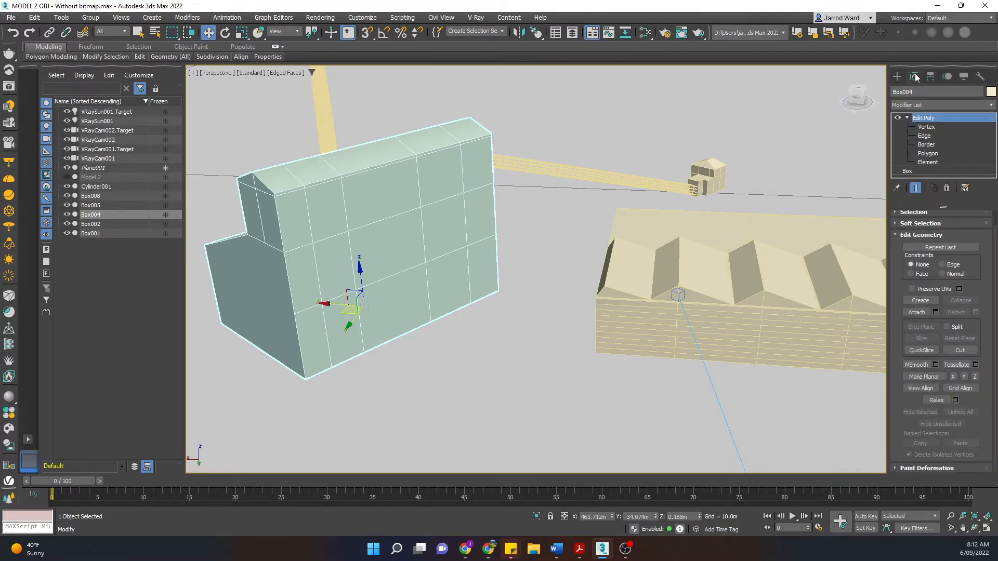
click(935, 154)
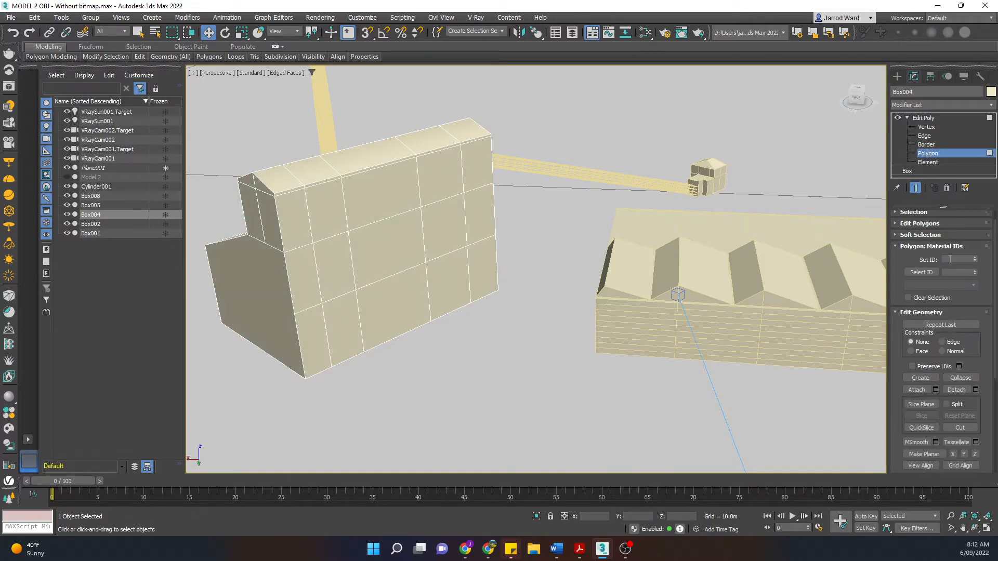
double_click(483, 156)
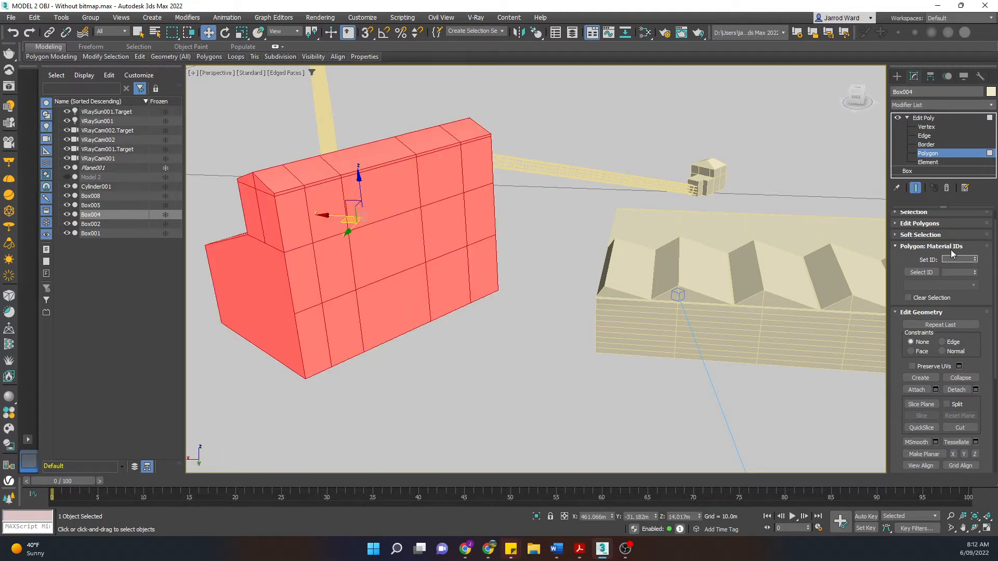
click(927, 273)
click(681, 154)
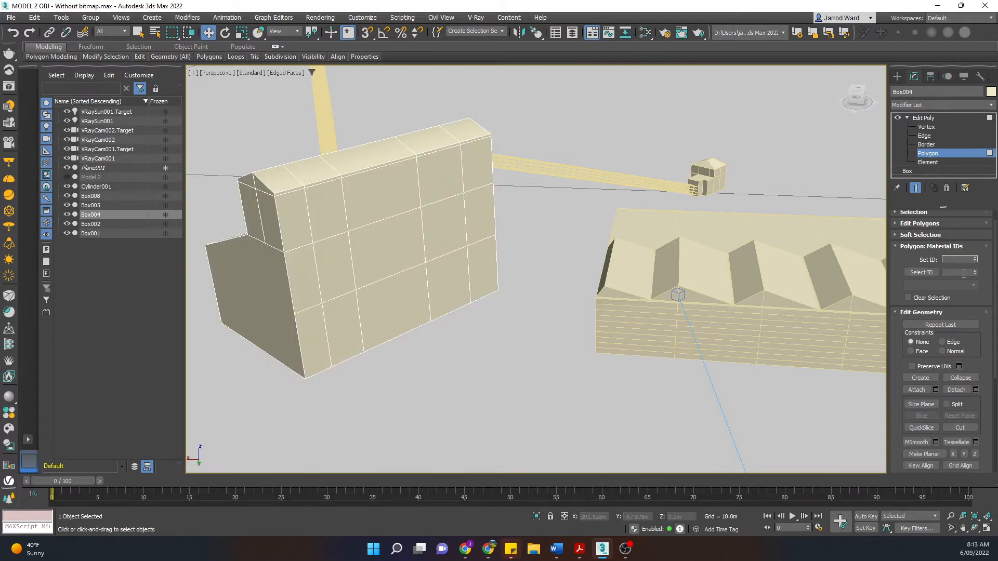
Step: Check the ID assignment by selecting all polygons with material ID 1, and check the ID of one upper wall polygon
click(923, 272)
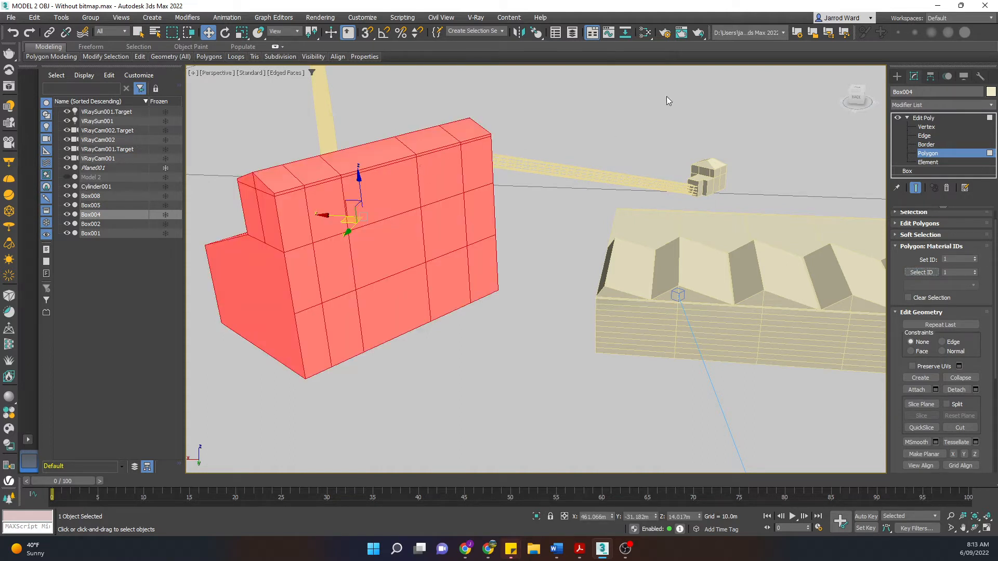
click(603, 124)
click(369, 177)
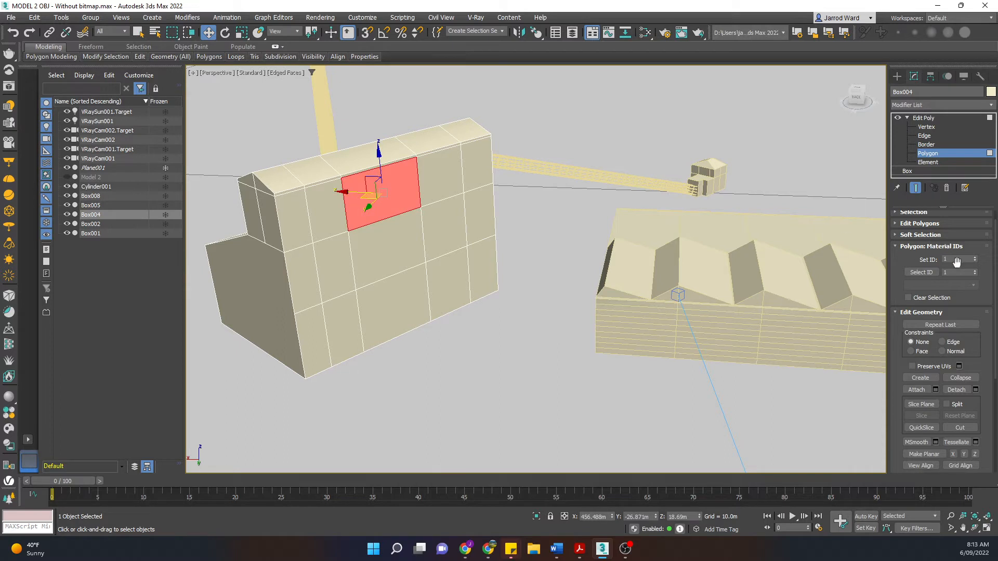
click(692, 128)
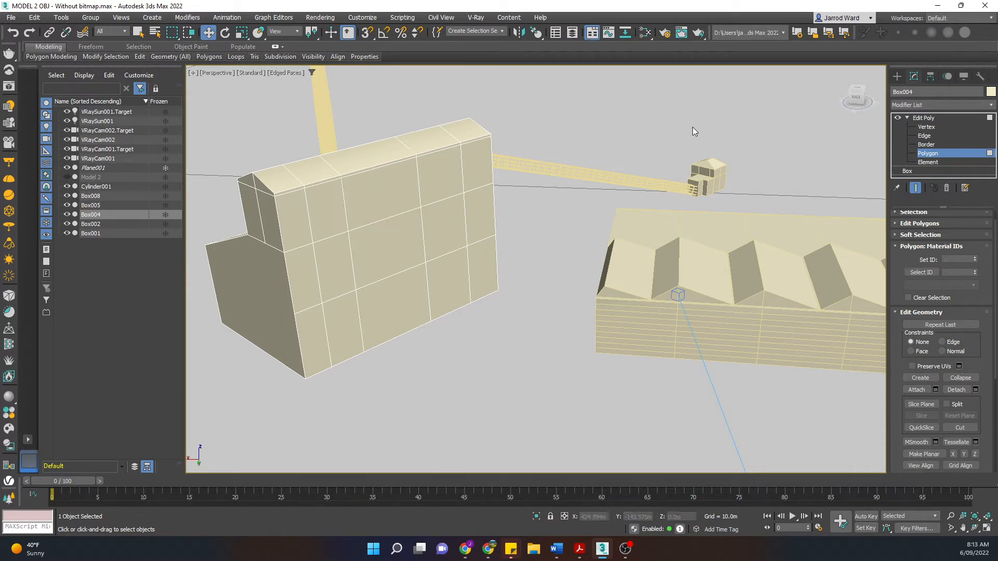
Step: Set the material ID of the large upper middle polygon on the building's long wall to 2
click(400, 179)
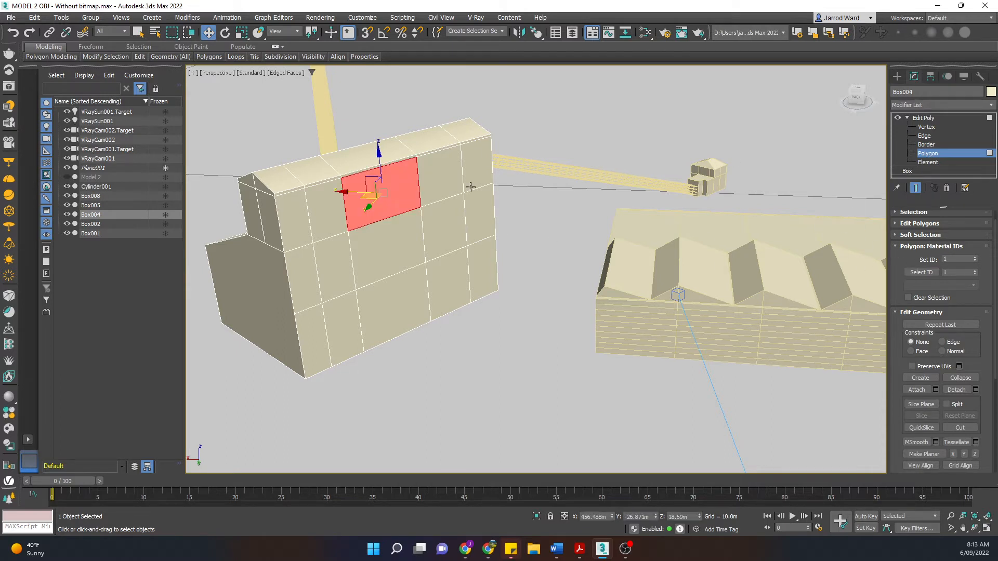
click(962, 260)
text(2)
click(931, 274)
click(584, 103)
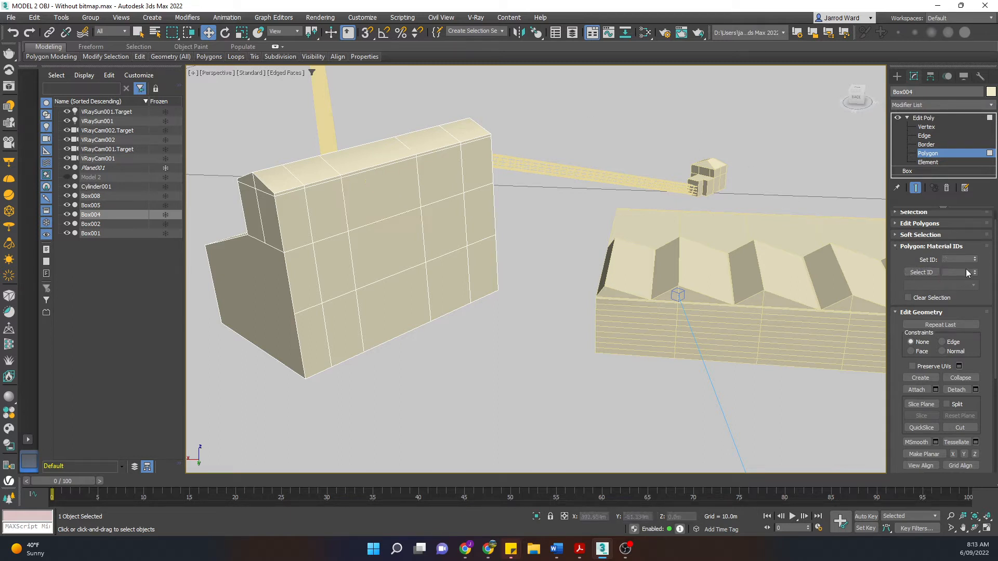
Step: Verify the split by selecting the polygons with material ID 1 and those with material ID 2, and clear the selection
click(953, 273)
click(925, 271)
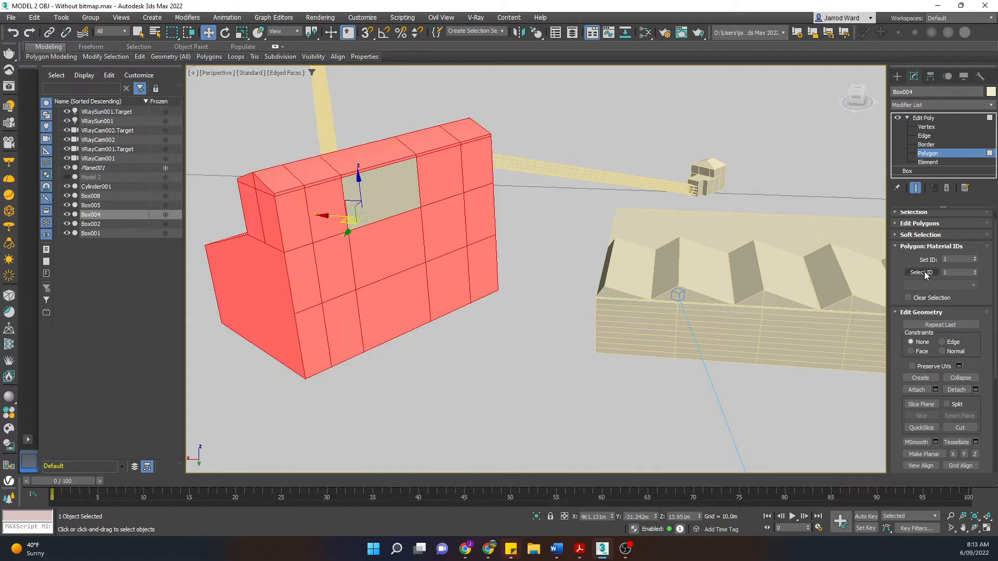
click(625, 121)
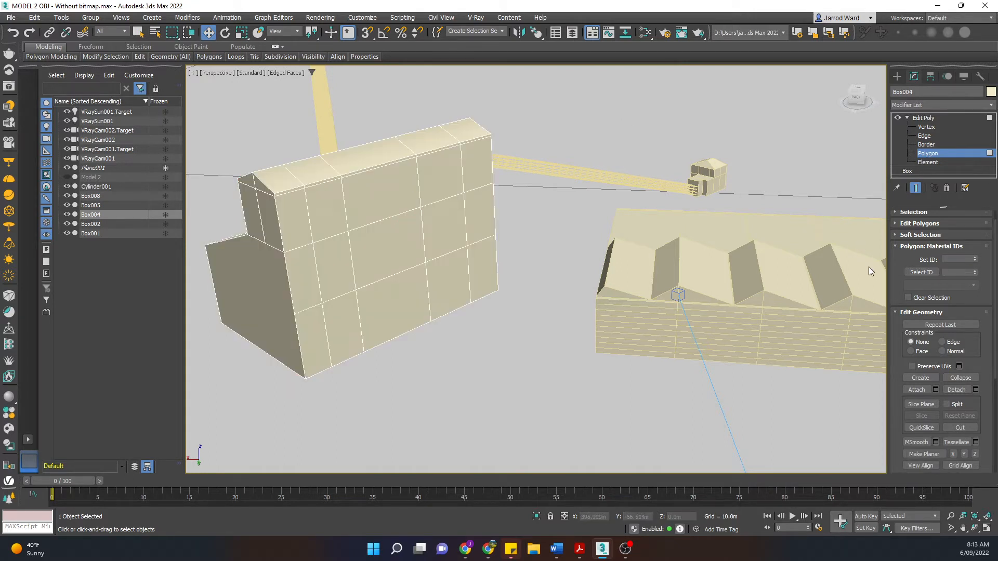
click(955, 271)
text(2)
click(918, 273)
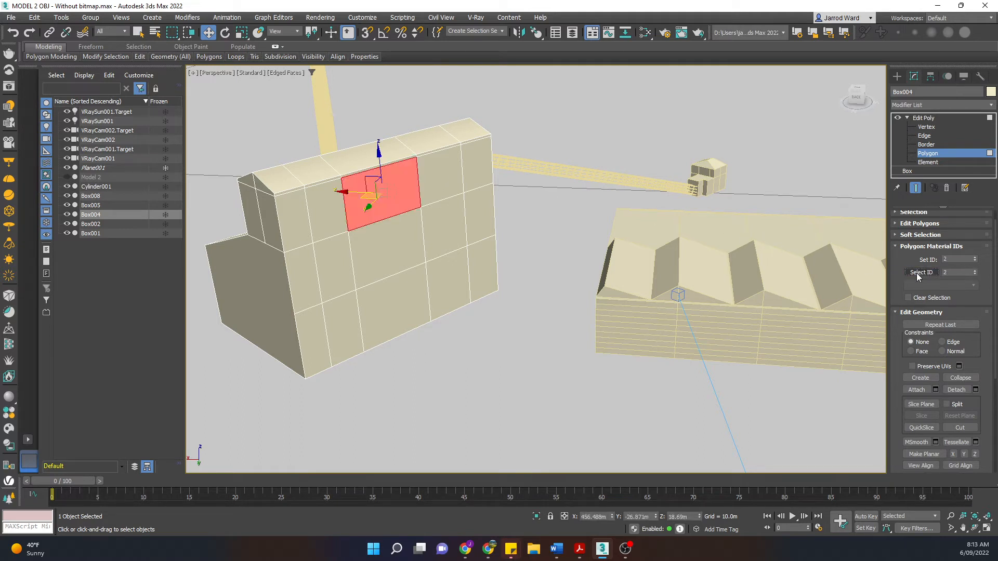
click(591, 114)
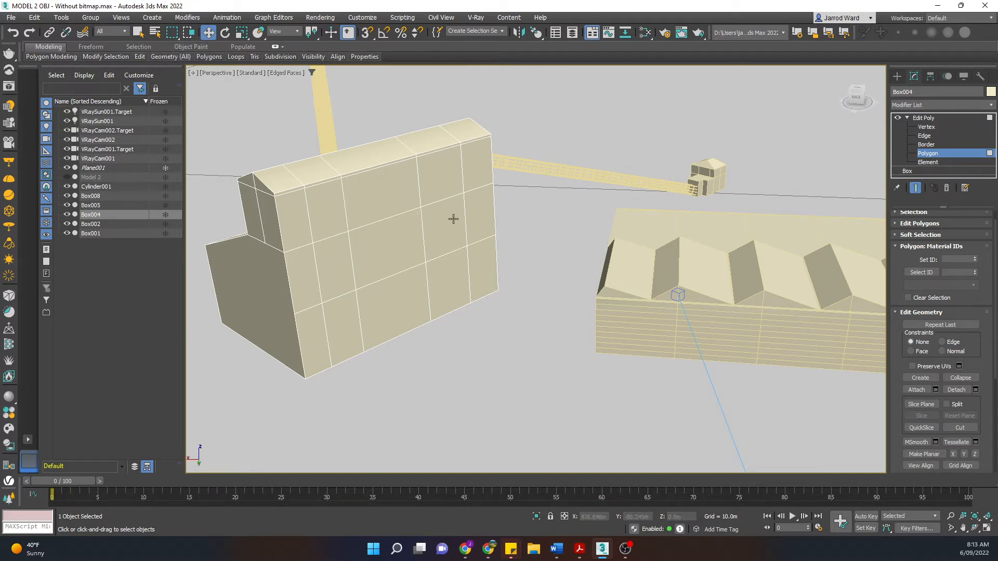
Step: Start the Swift Loop tool without adding a loop, and leave polygon editing with the building deselected
mouse_move(137, 60)
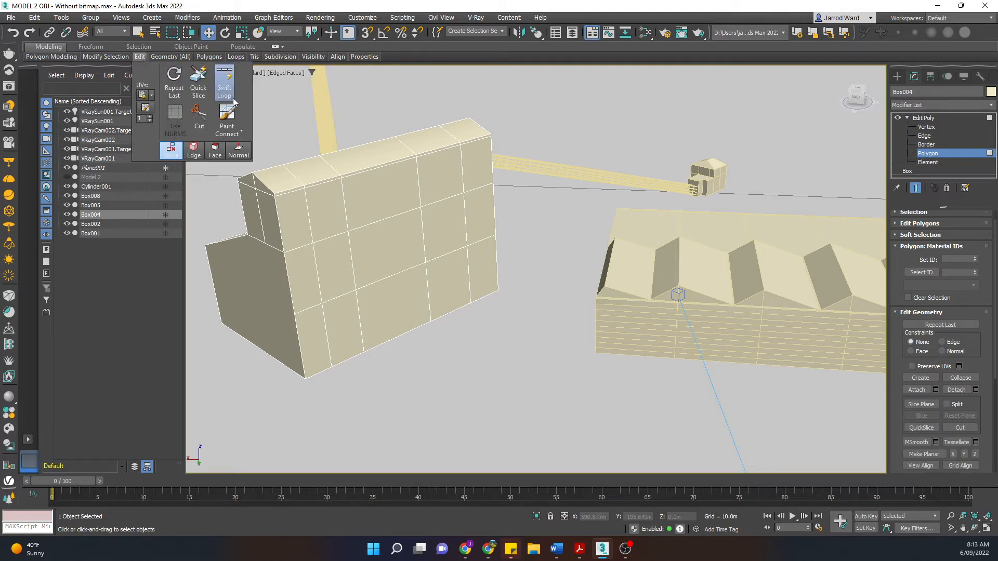
click(224, 81)
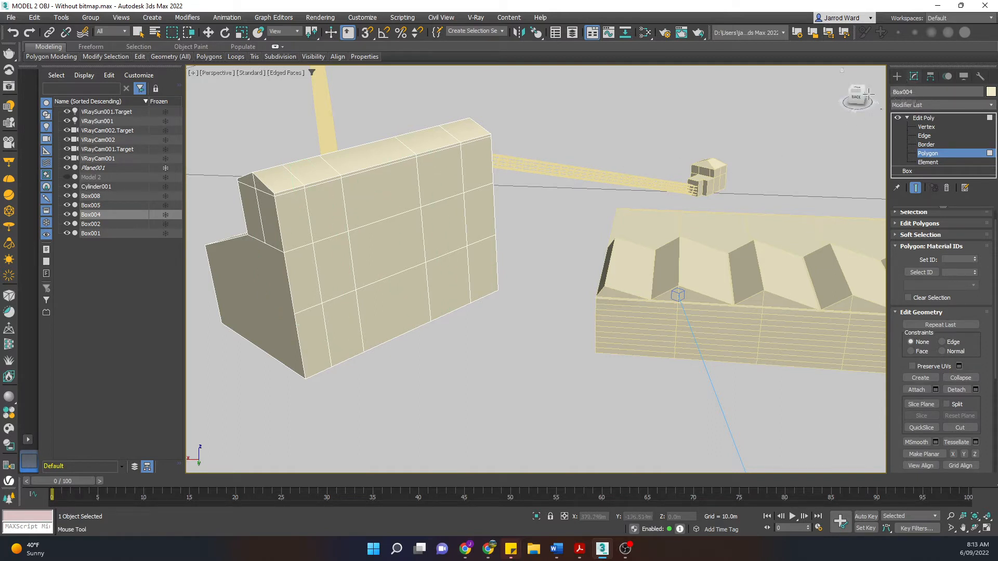
click(899, 76)
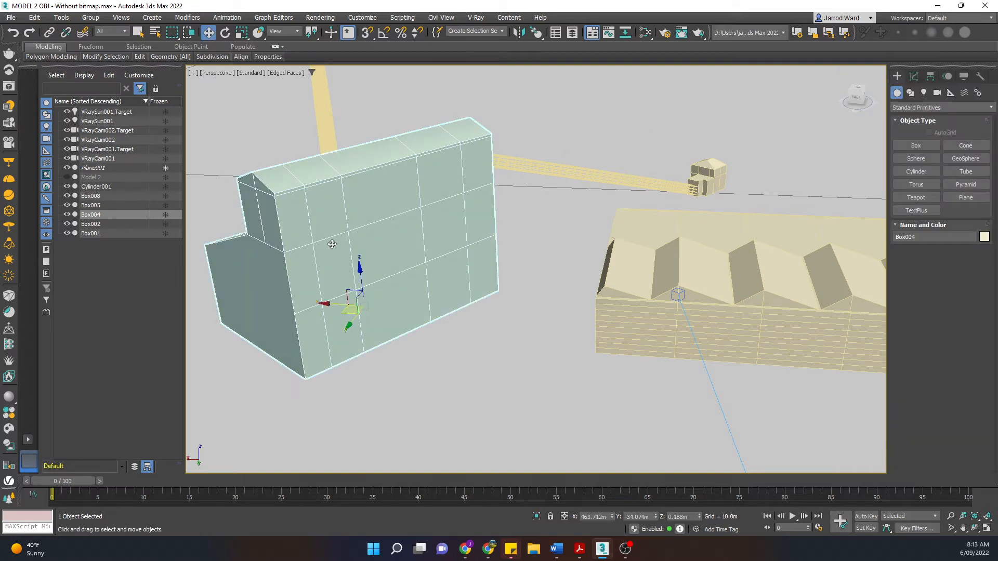
click(607, 122)
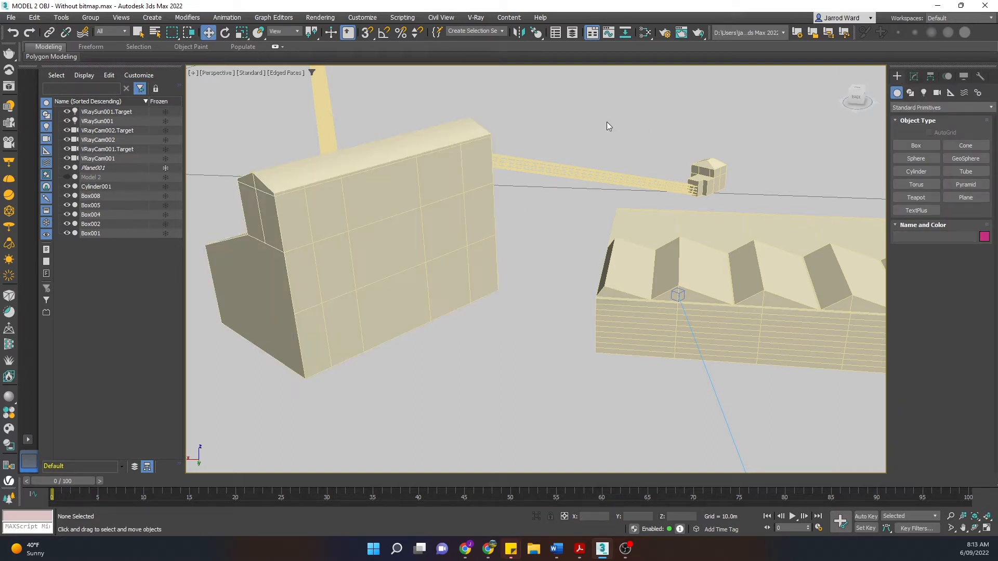
Step: Open the Slate Material Editor and delete all existing nodes from View1
click(647, 32)
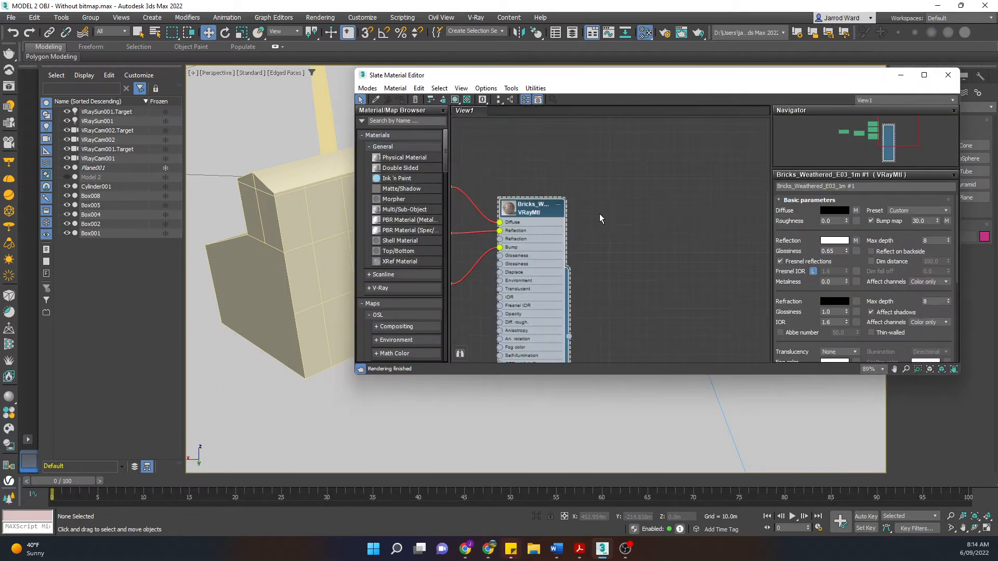
scroll(601, 213, down, 5)
scroll(615, 175, down, 1)
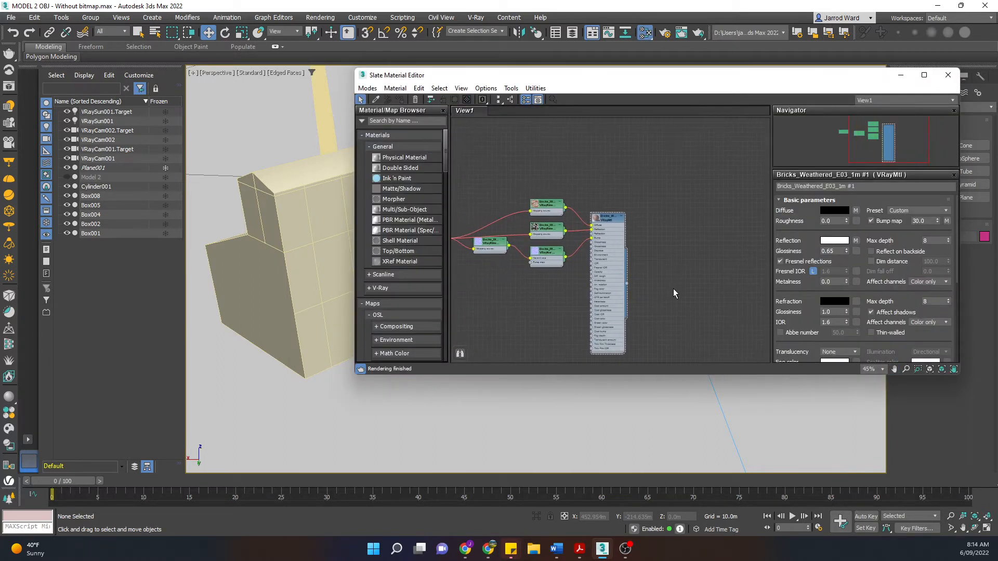
key(ctrl+a)
key(Delete)
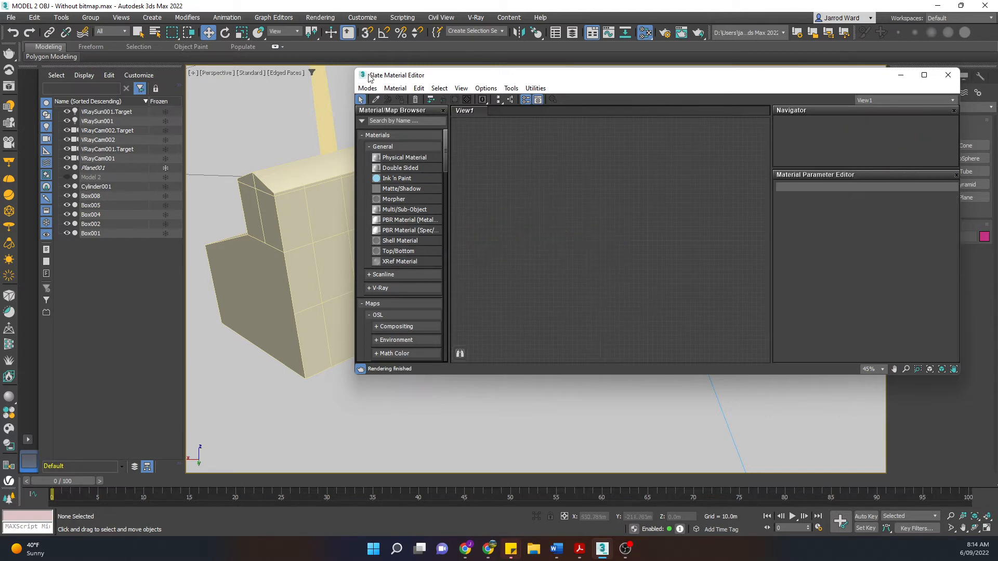
Step: Find the Multi/Sub-Object material by searching for "sub" and add it to the empty node view
click(401, 115)
text(sub)
click(403, 132)
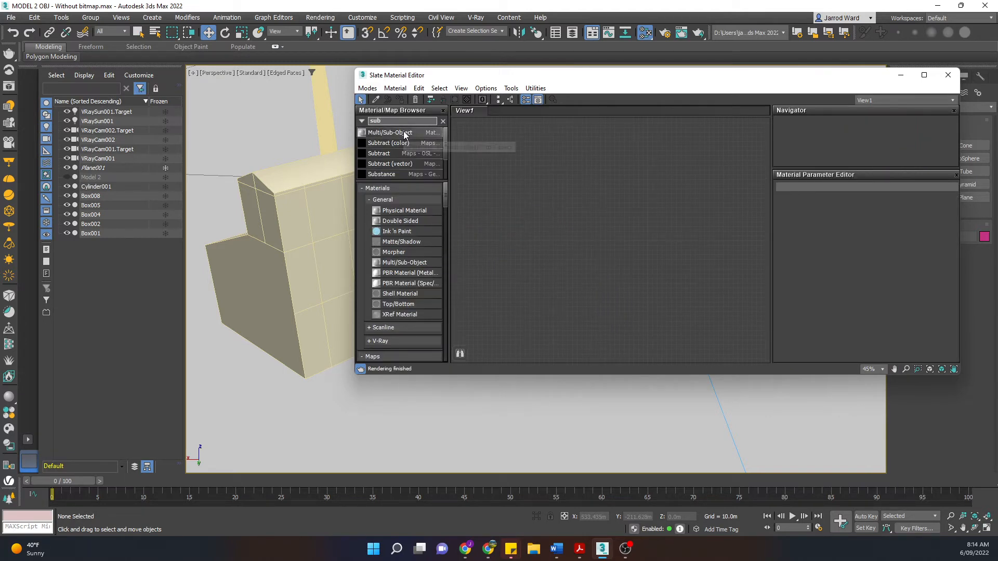
drag(562, 207, 564, 209)
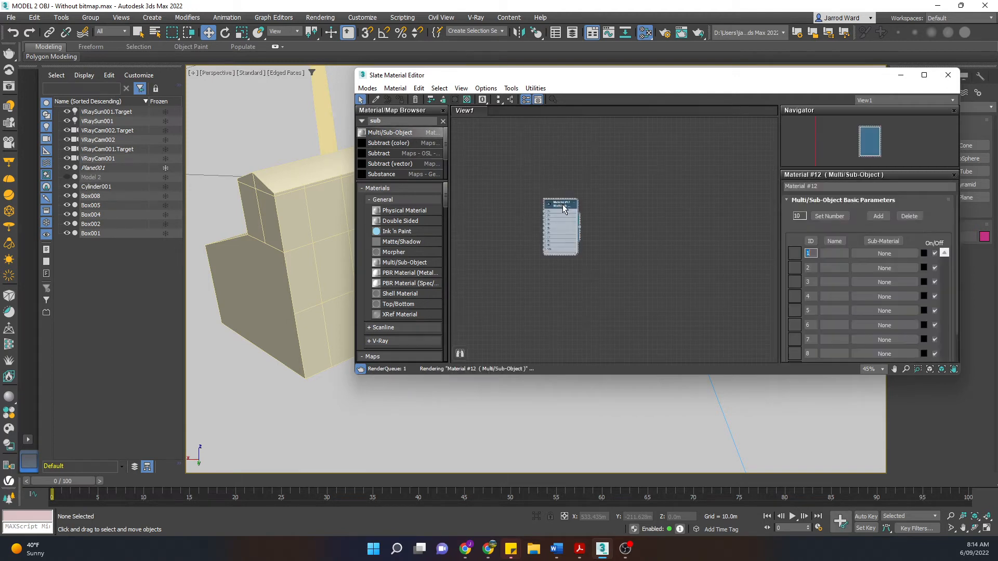
Step: Set the number of materials in the Multi/Sub-Object material to 2 and show its node enlarged
click(800, 216)
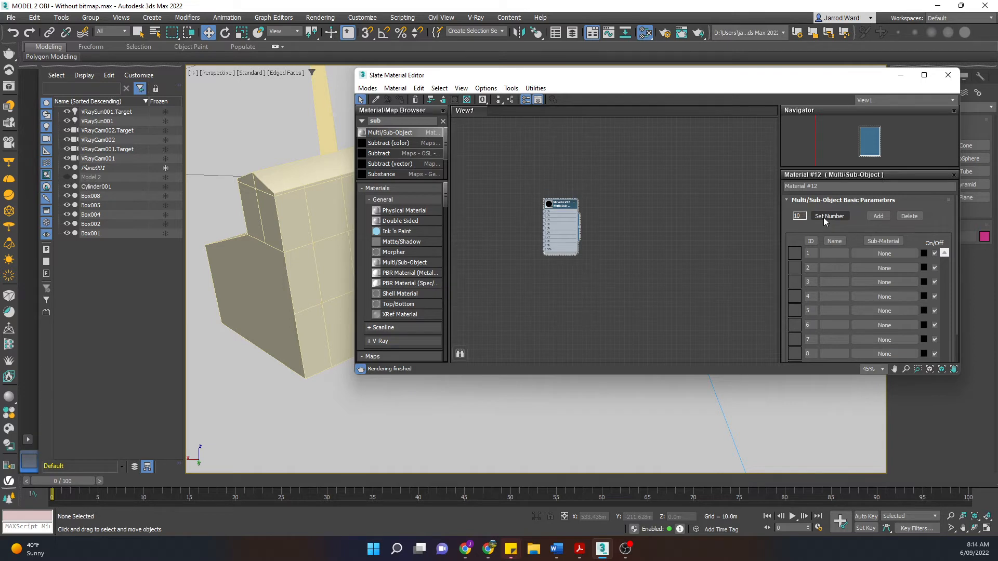
click(823, 218)
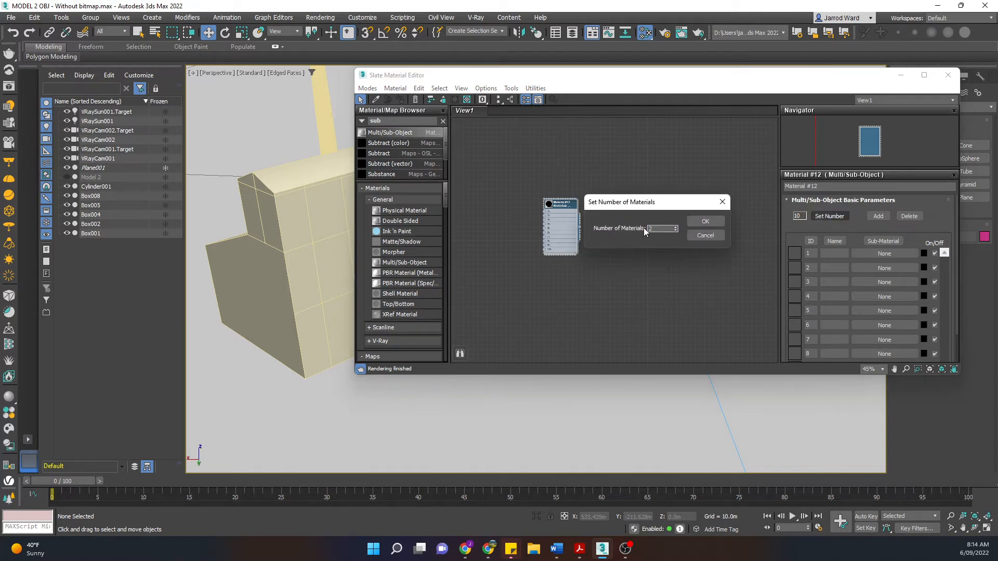
click(707, 223)
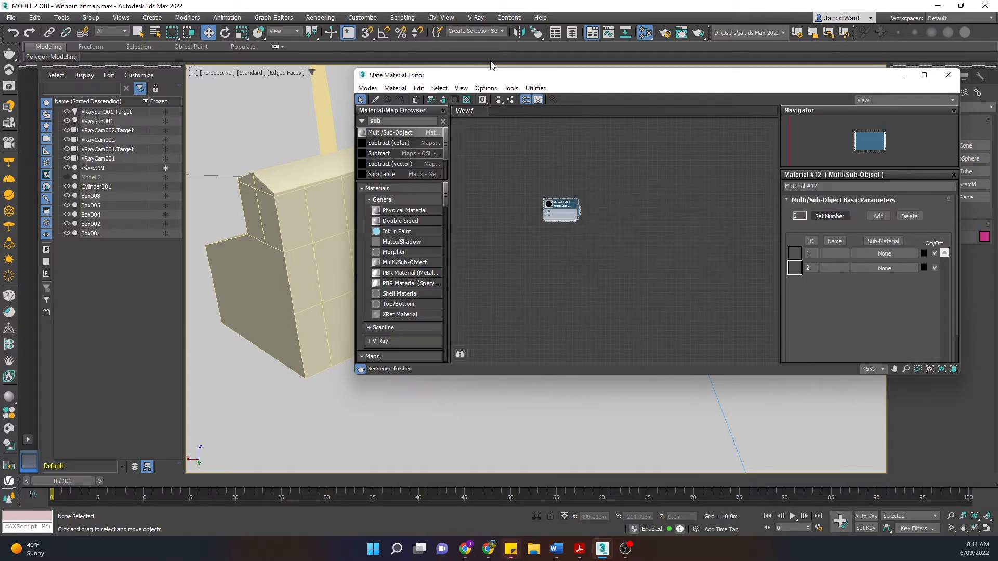
drag(496, 80, 503, 109)
scroll(587, 237, up, 4)
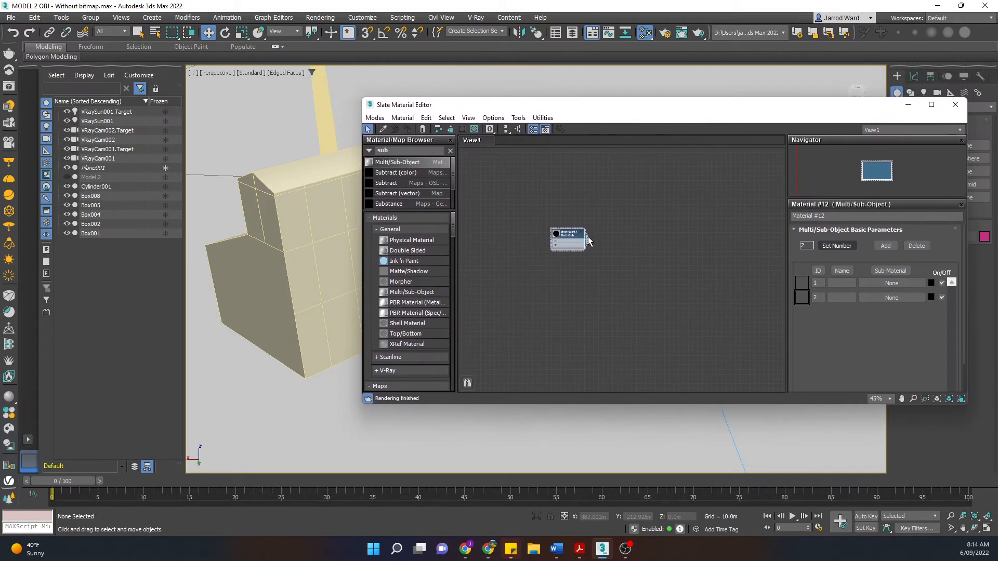
scroll(587, 237, up, 1)
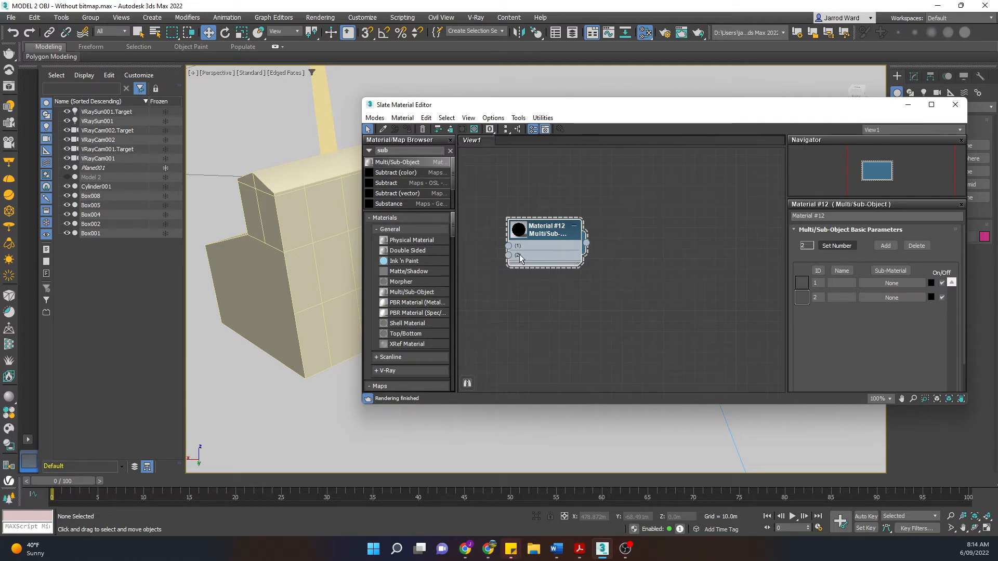
Step: Select the building block and retrieve its material into the material editor with Get from Selected
click(354, 183)
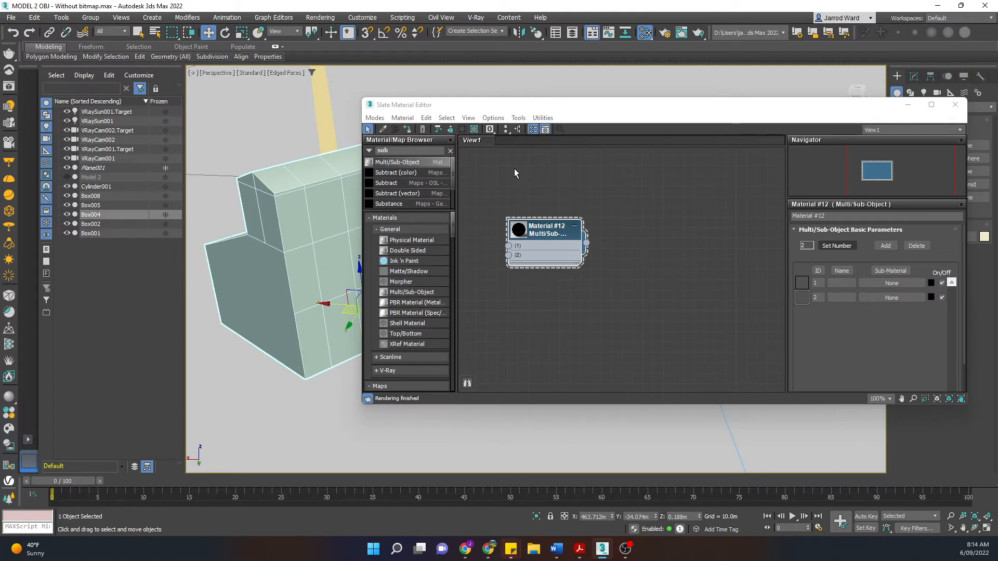
click(623, 215)
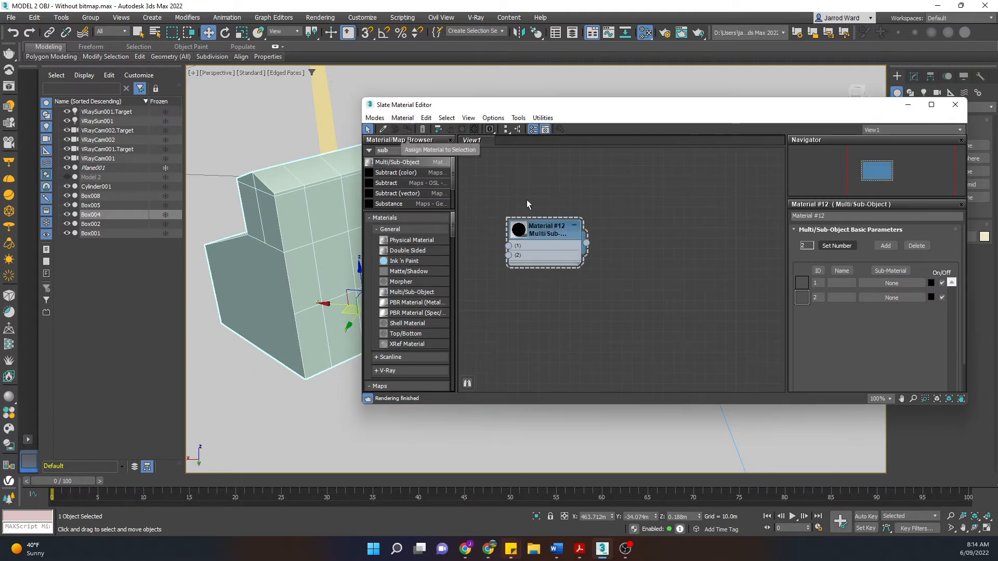
click(402, 117)
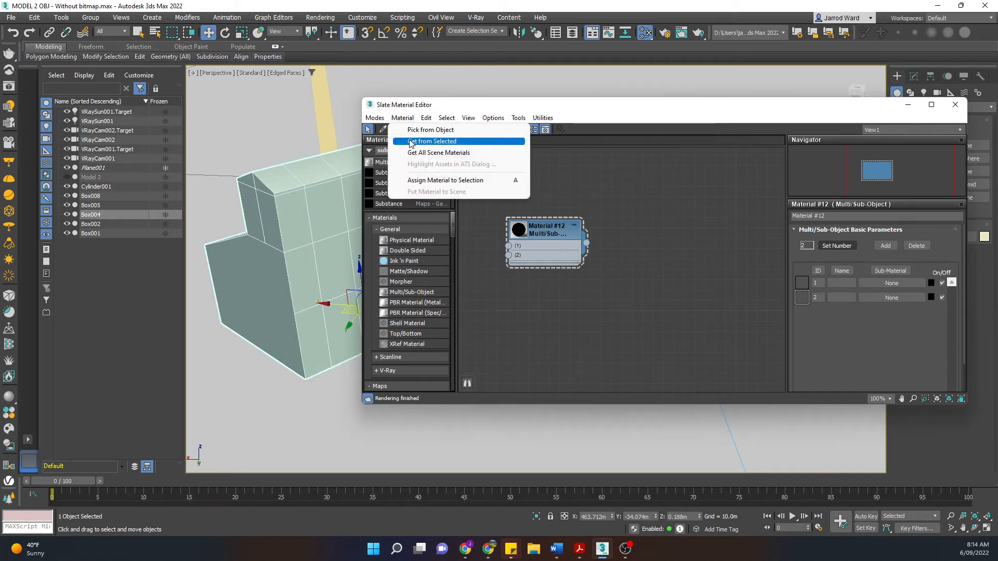
click(435, 143)
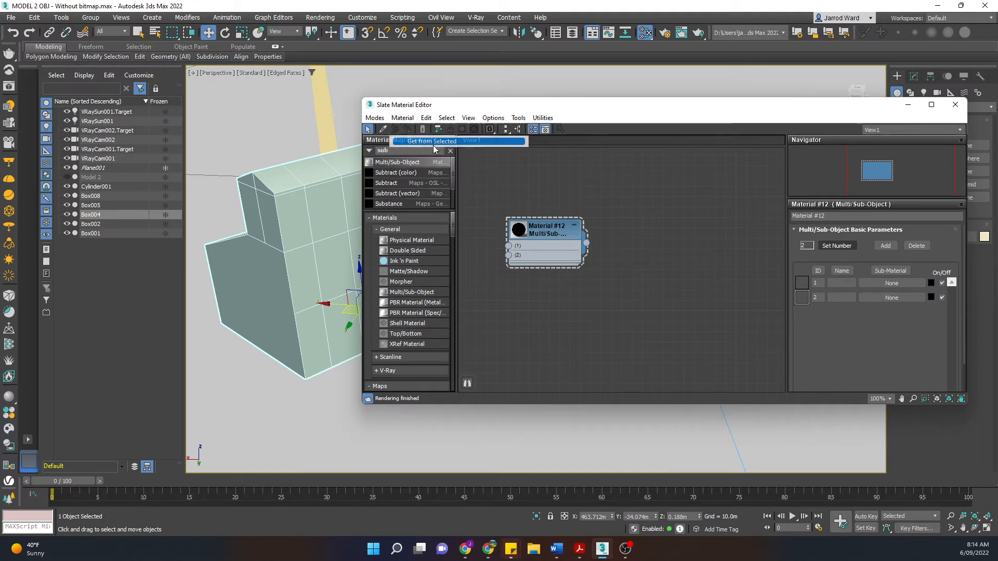
Step: Add the Bricks_Weathered_E03_1m material from the V-Ray Material Library to the node view beside the Multi/Sub-Object node
click(279, 119)
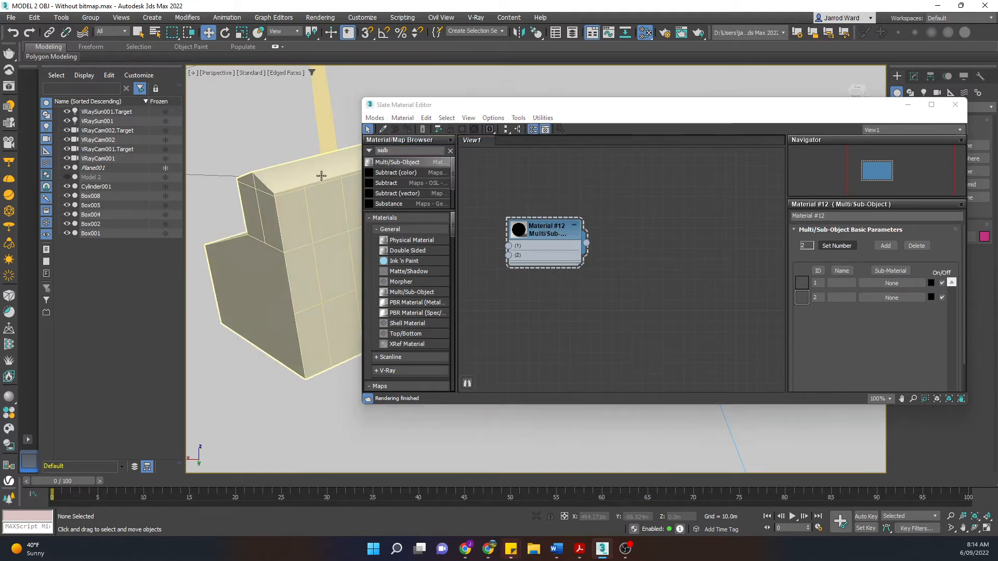
click(320, 174)
click(8, 426)
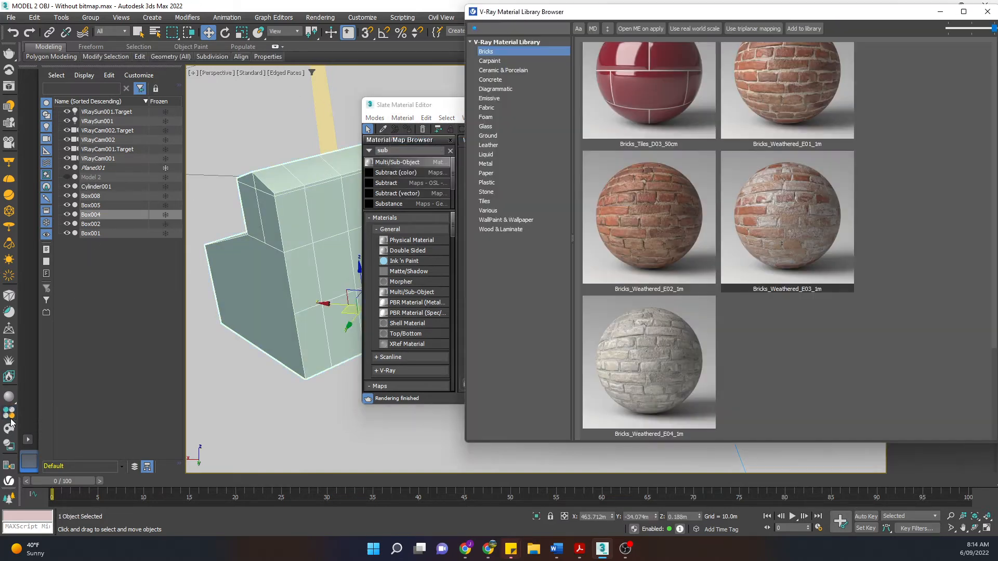
drag(678, 15, 590, 58)
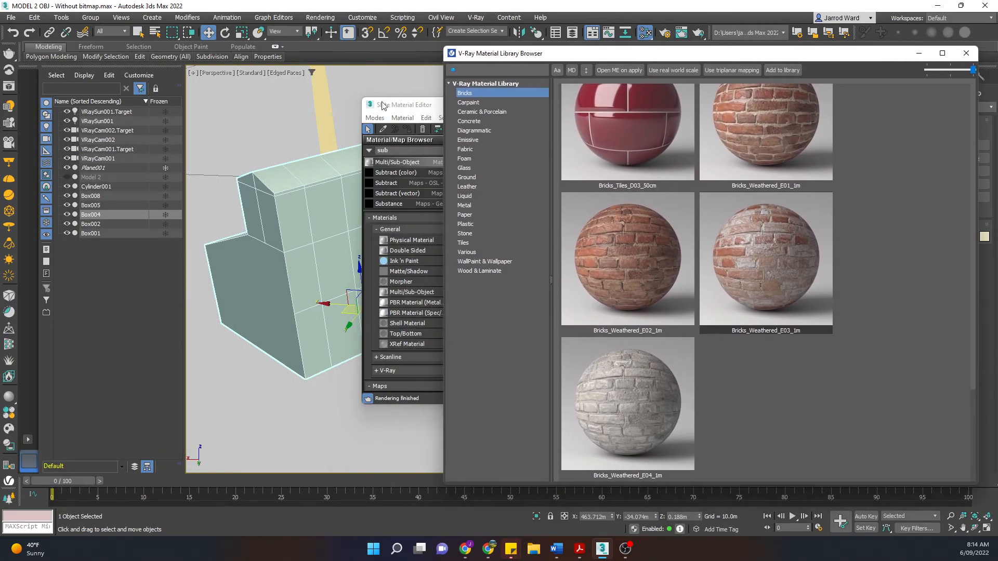
key(m)
click(663, 53)
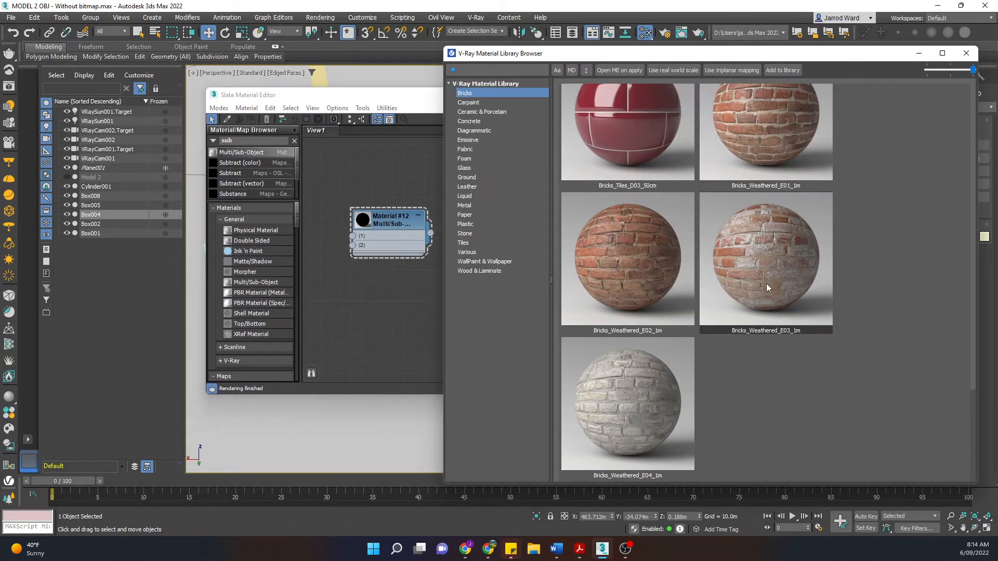
drag(370, 312, 370, 312)
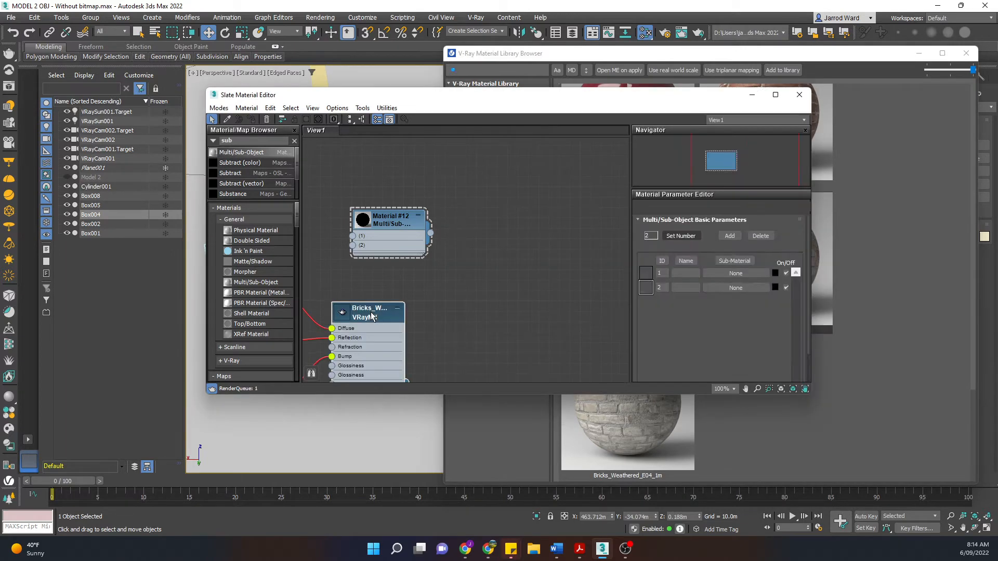
Step: Add the plain Glass material from the library's Glass category to the node view
click(850, 102)
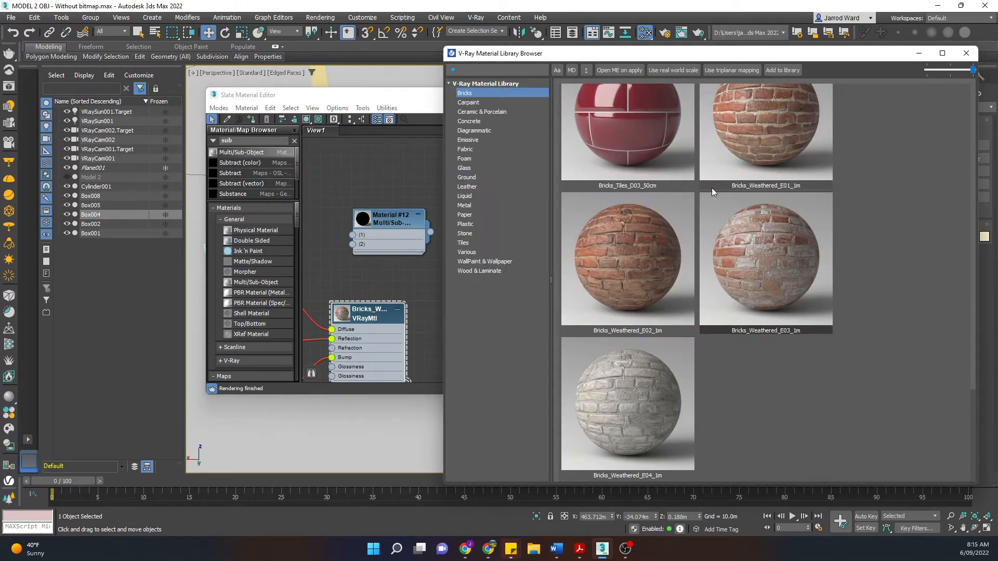
click(492, 168)
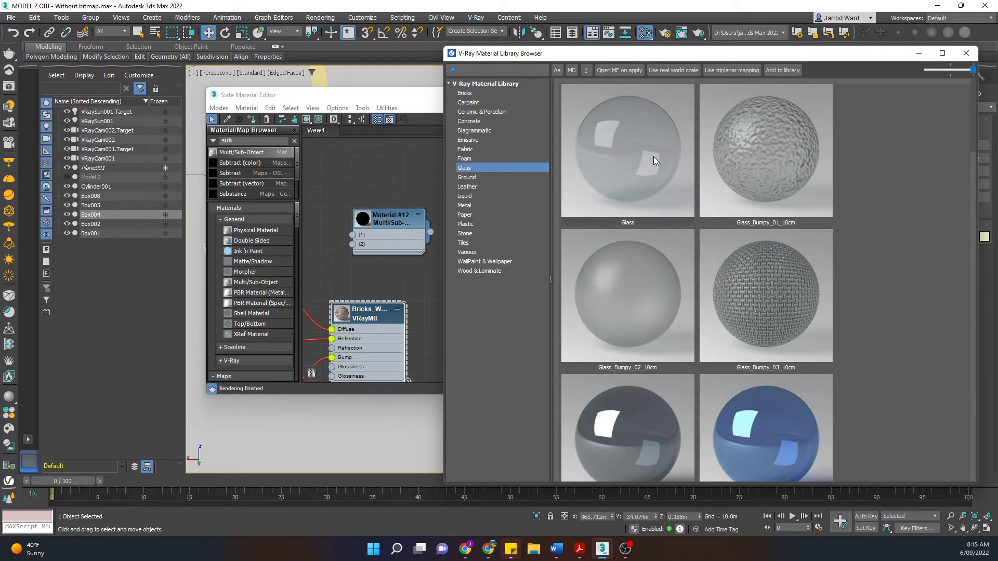
drag(654, 157, 395, 278)
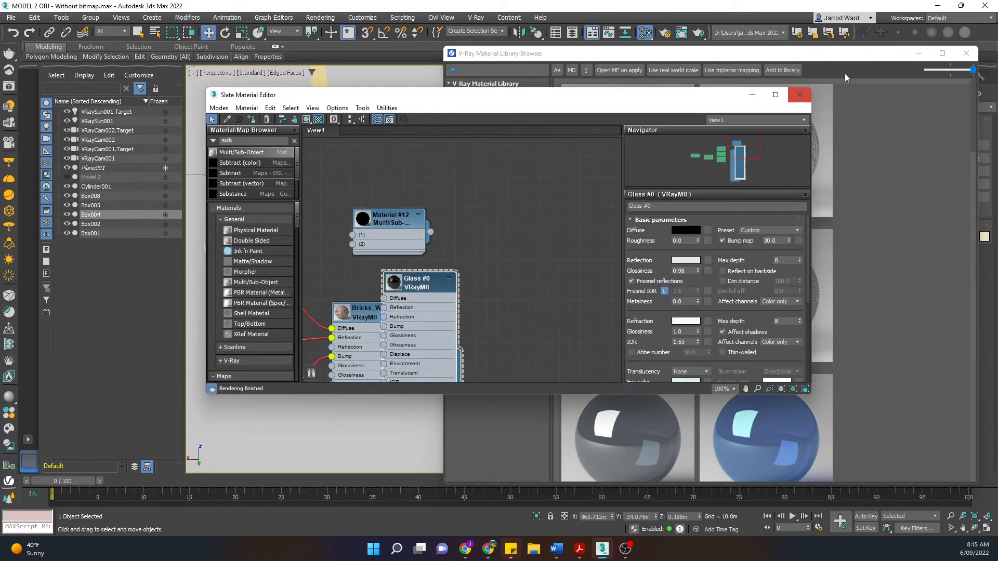
click(619, 251)
Step: Move the Glass node clear of the brick material node it overlaps
scroll(523, 270, down, 5)
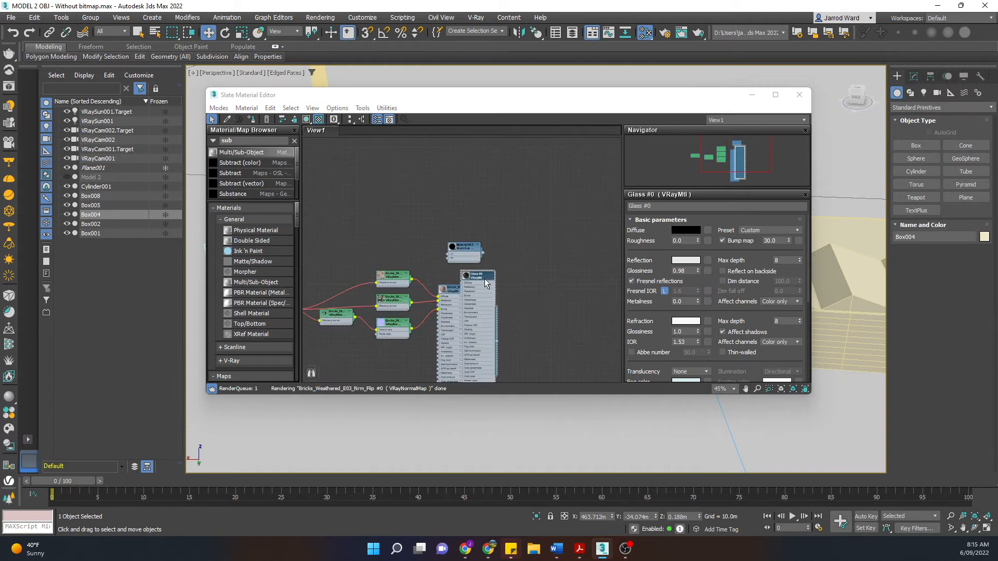
drag(484, 279, 538, 156)
scroll(546, 294, down, 3)
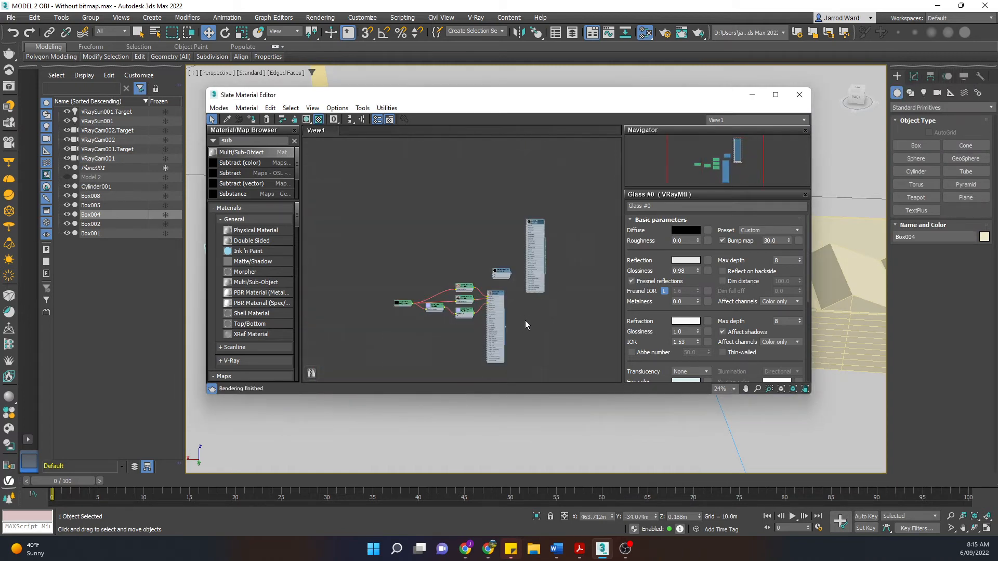
Step: Reposition the Multi/Sub-Object node to the right of the brick and glass material nodes, near their outputs
middle_drag(525, 320, 468, 283)
scroll(457, 253, up, 4)
scroll(457, 252, down, 4)
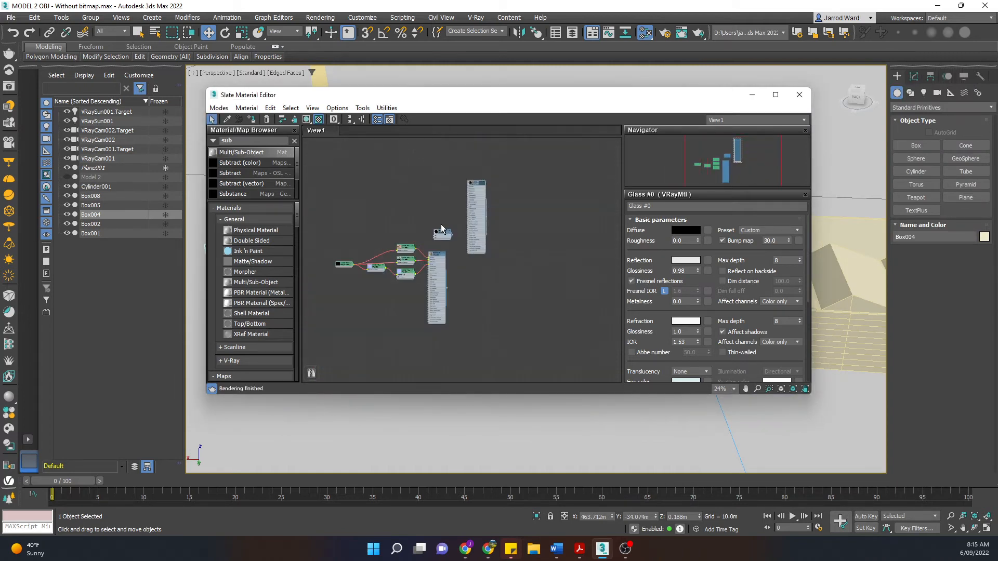
drag(442, 234, 333, 233)
scroll(333, 233, up, 4)
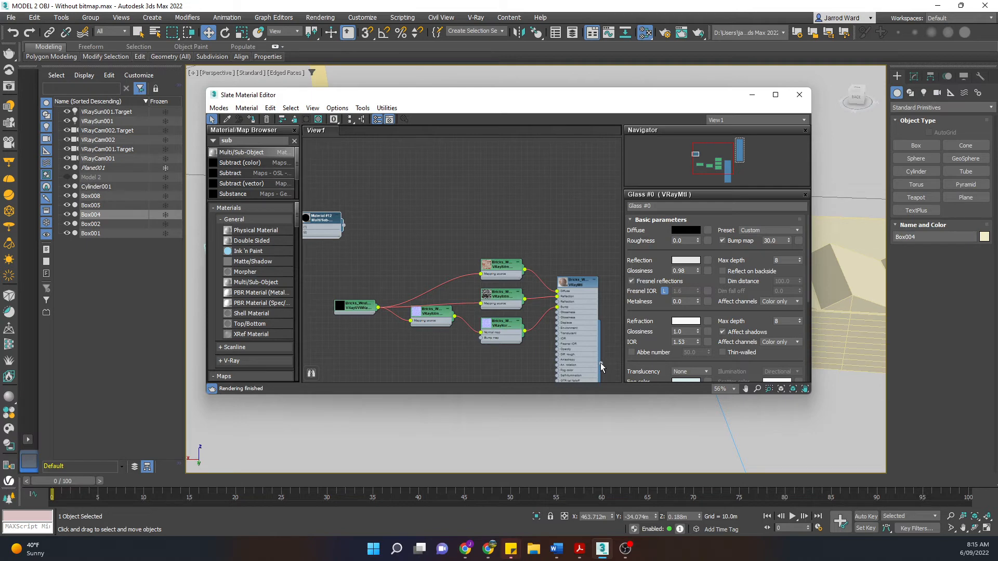
drag(600, 363, 557, 245)
click(501, 226)
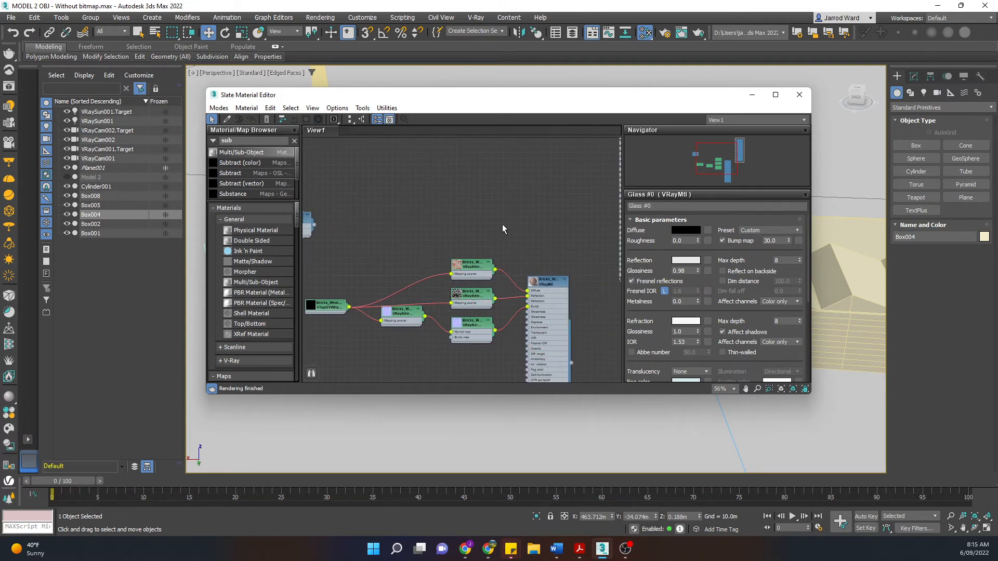
middle_drag(475, 218, 514, 216)
drag(344, 214, 596, 208)
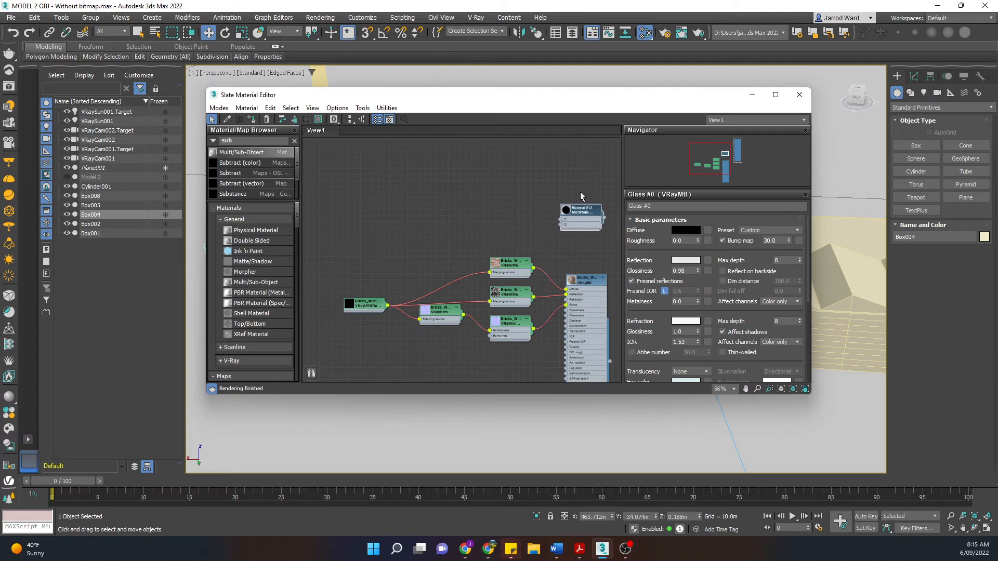
middle_drag(580, 193, 374, 179)
drag(383, 198, 588, 298)
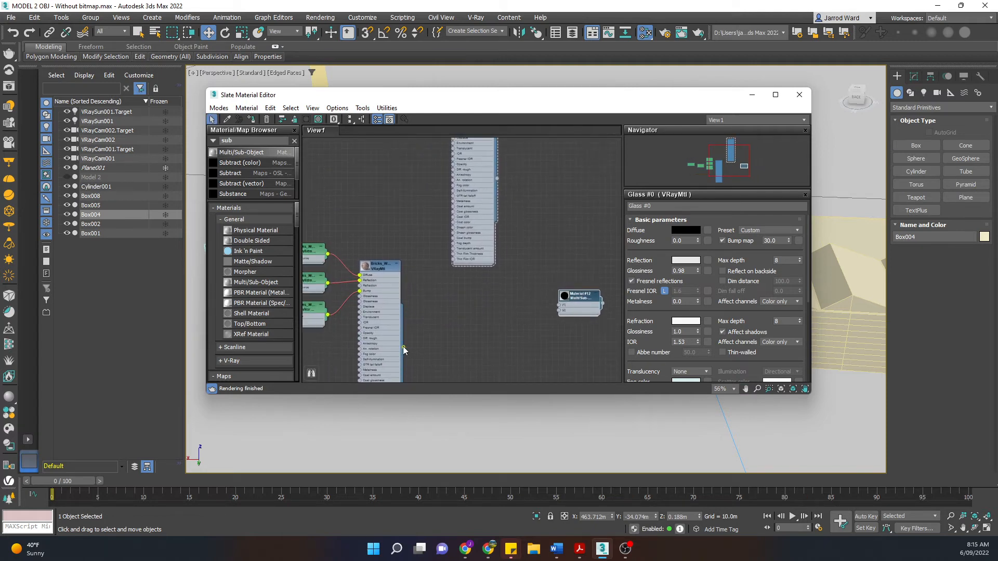
Step: Connect the brick material to slot 1 and the glass material to slot 2 of the Multi/Sub-Object material
drag(403, 346, 559, 304)
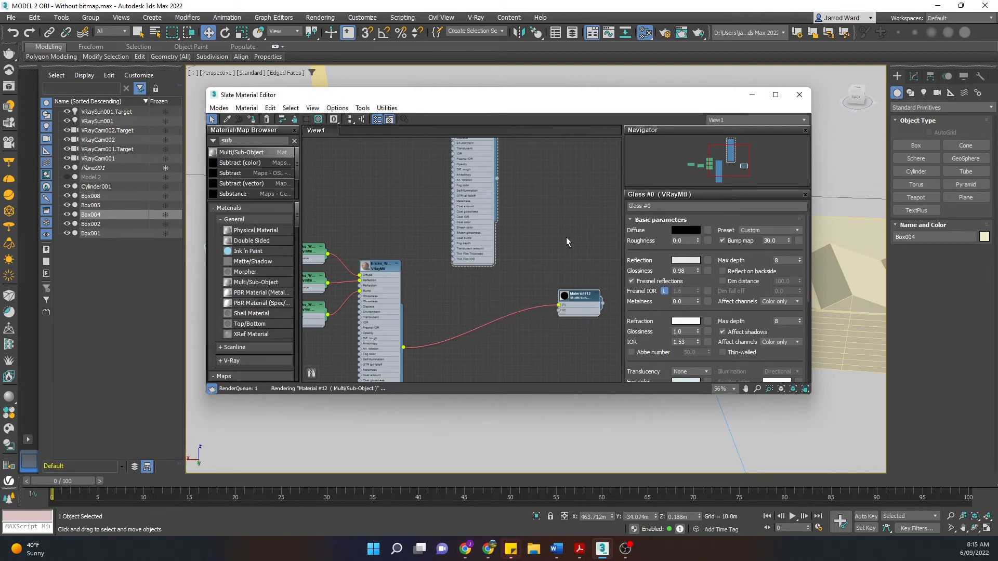
middle_drag(566, 237, 526, 261)
click(427, 146)
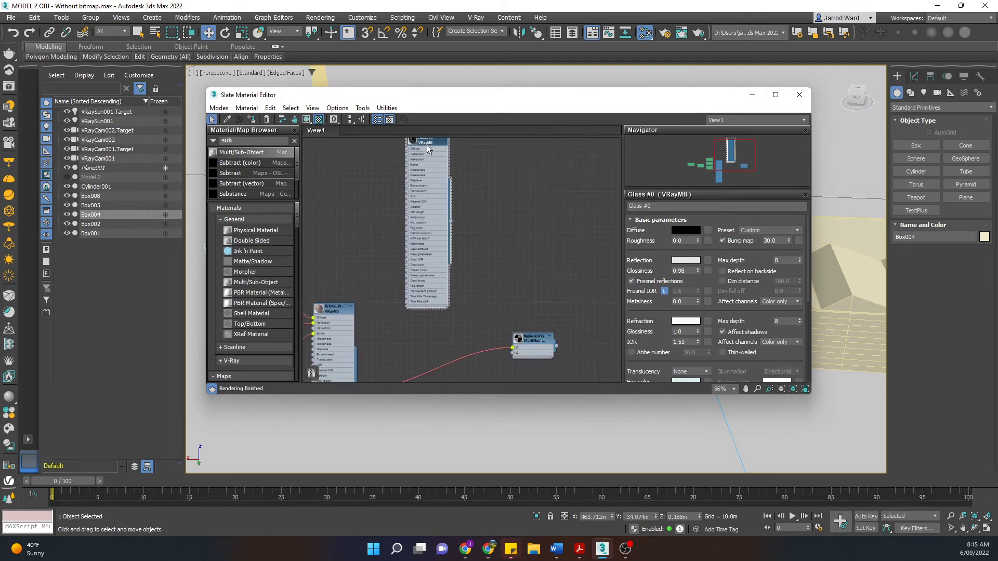
drag(451, 221, 512, 354)
Step: Assign the Multi/Sub-Object material to the building block in the viewport and close the material editor
drag(501, 107, 655, 75)
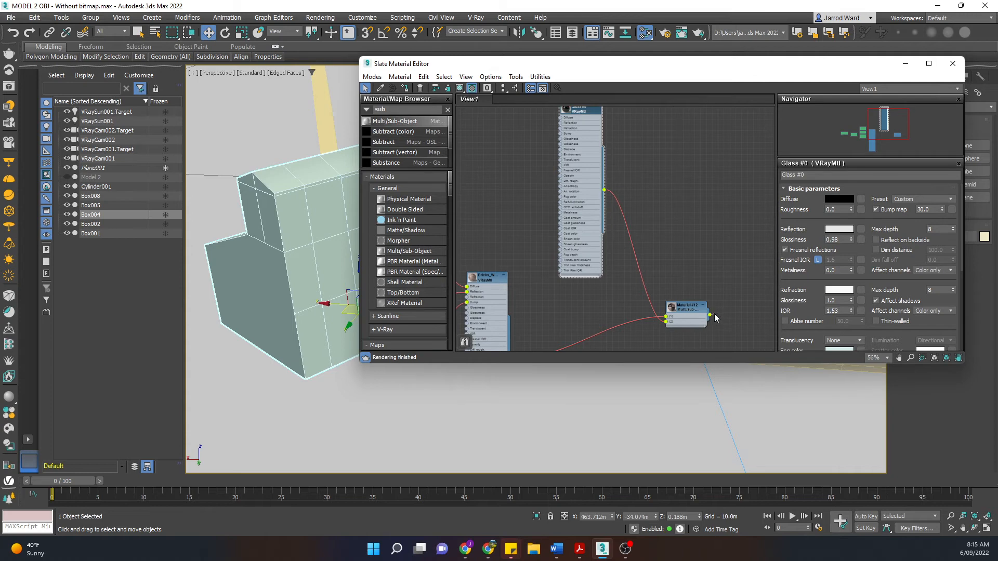
drag(741, 267, 302, 222)
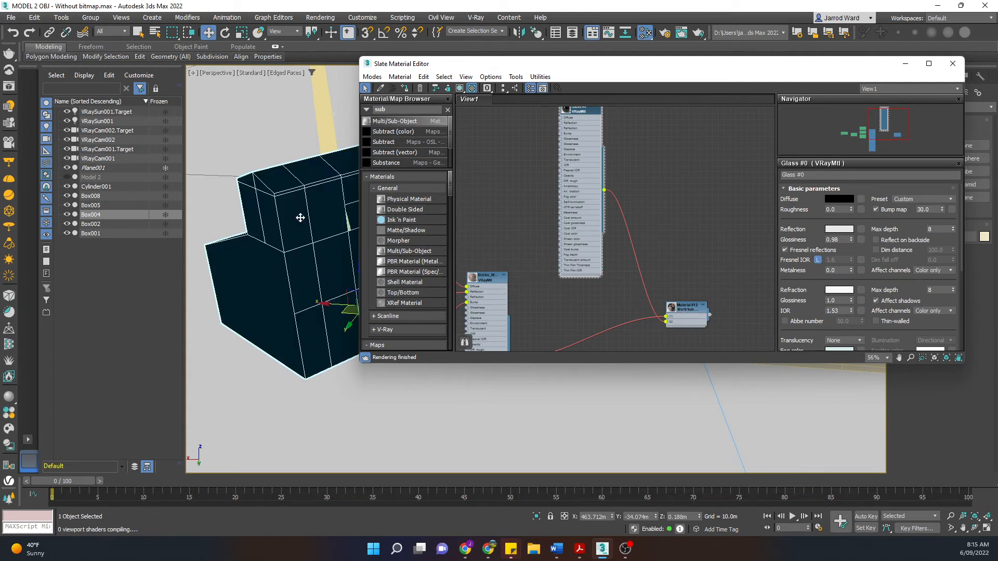
click(954, 63)
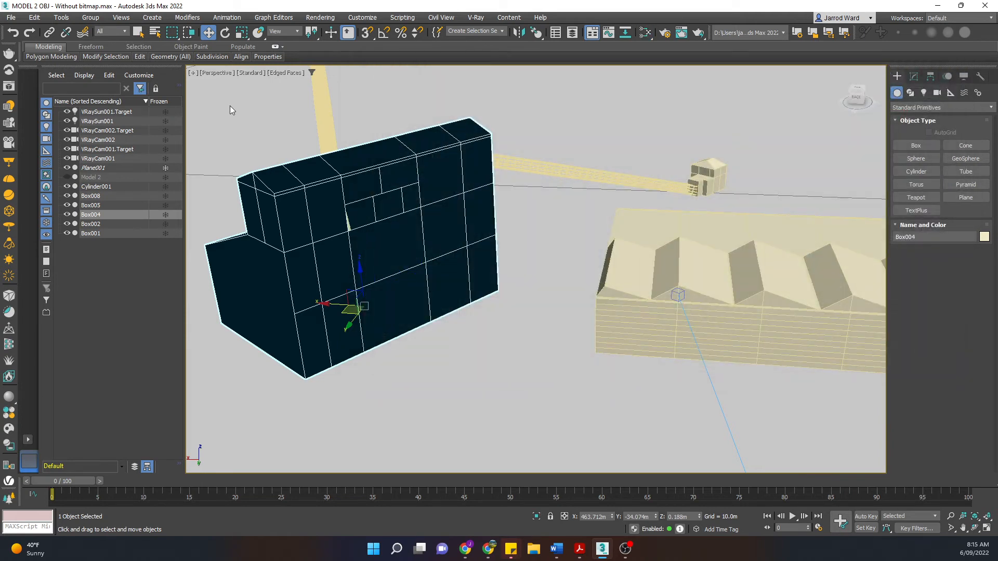
Step: Switch the viewport to the VRayCam001 camera and start V-Ray Viewport IPR
click(248, 73)
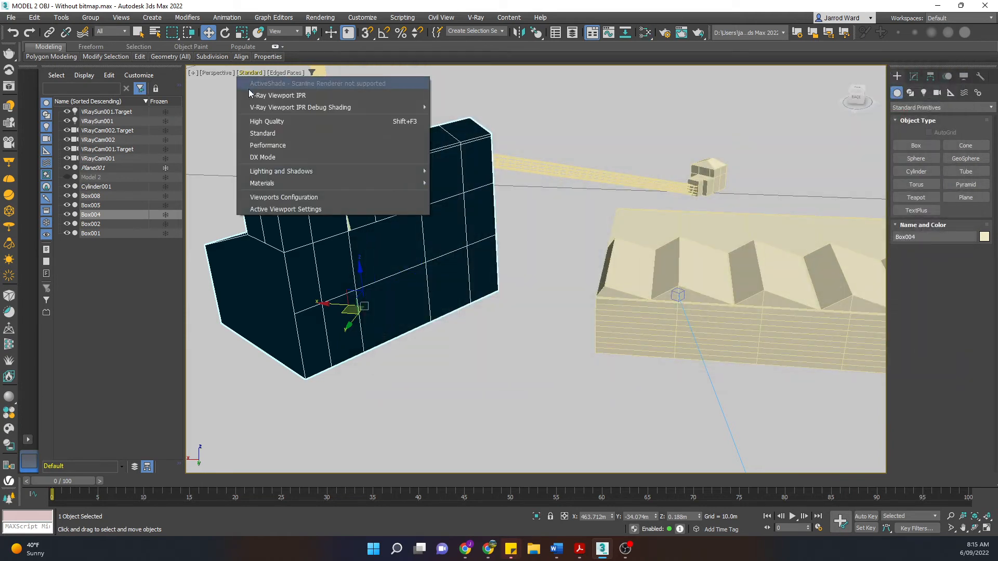
click(214, 73)
click(219, 76)
mouse_move(266, 83)
click(398, 88)
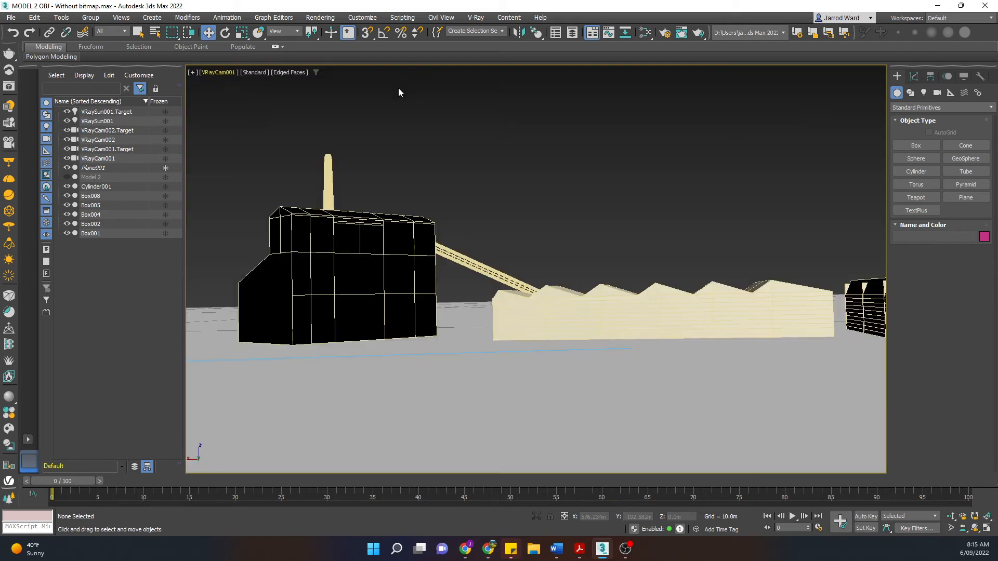
click(254, 72)
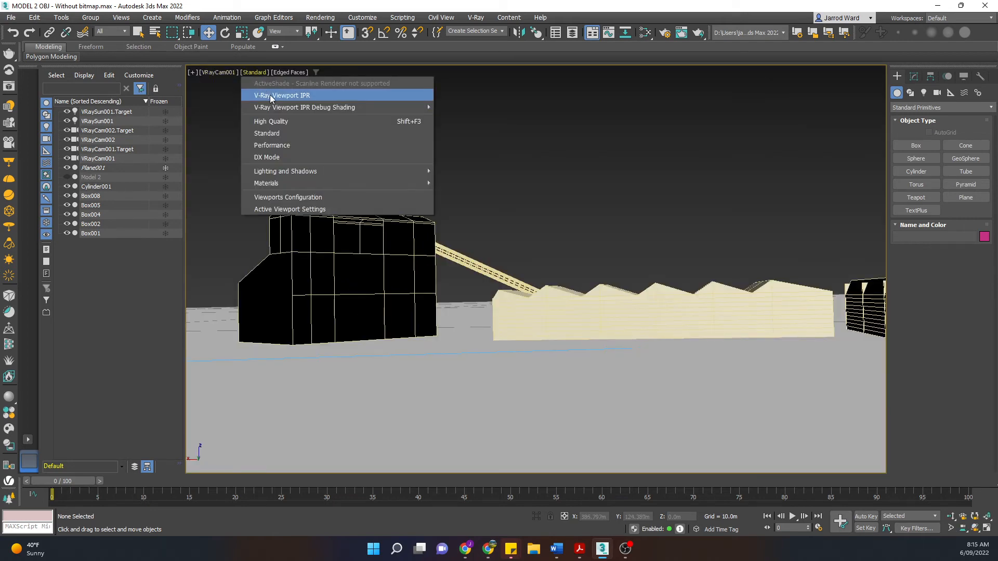
click(270, 95)
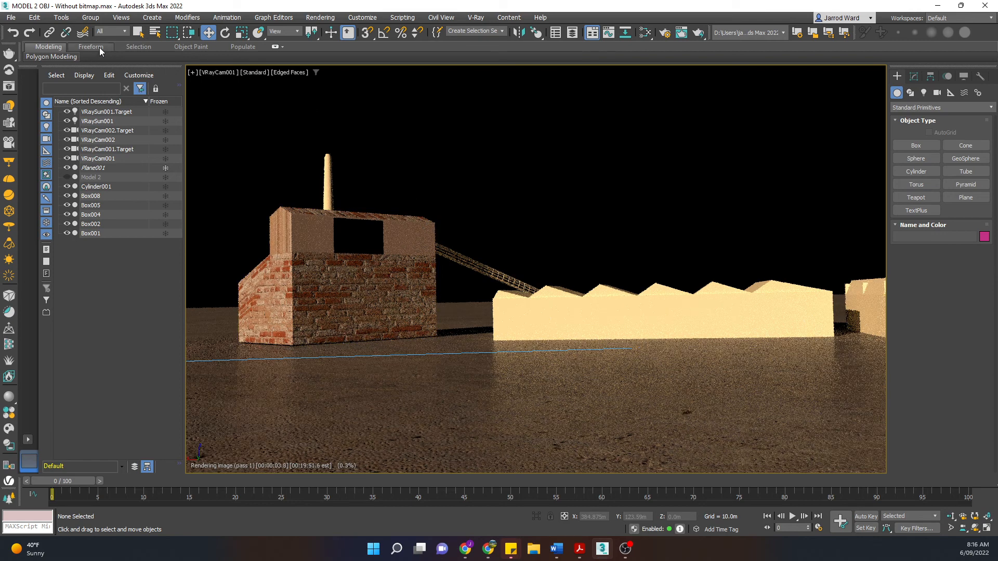
Step: Add a UVW Map modifier to the brick building block and set its mapping to Box
click(407, 245)
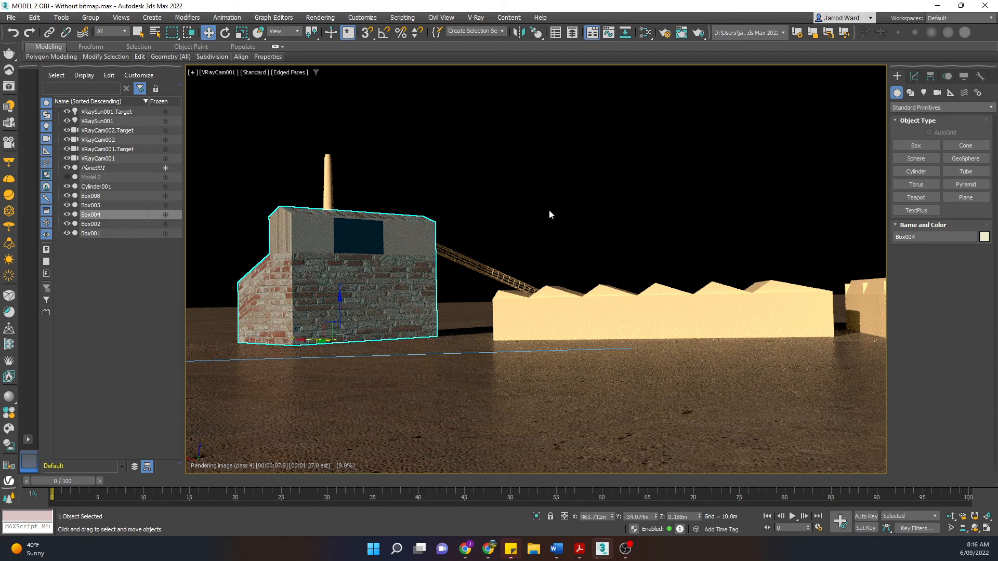
click(914, 77)
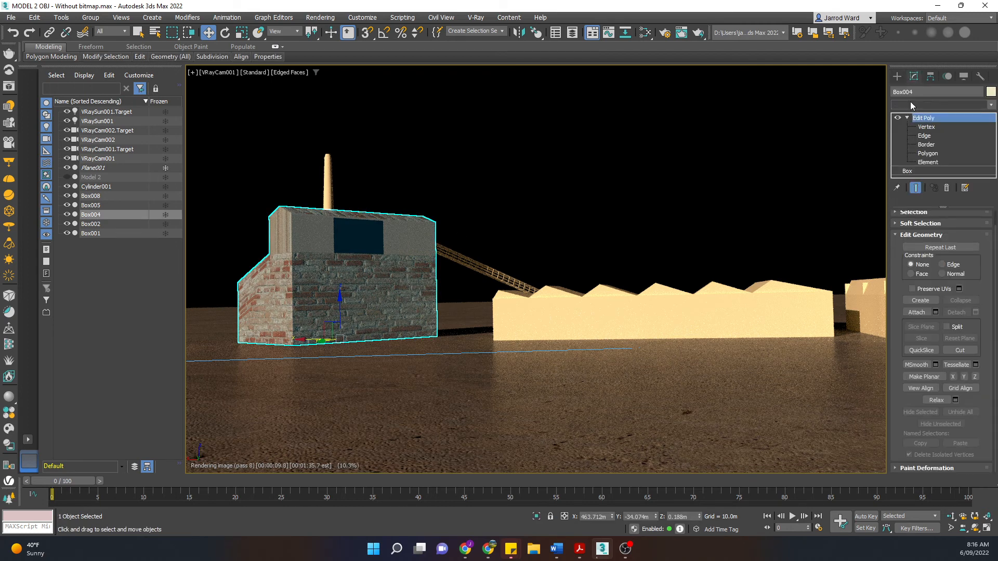
click(910, 101)
text(uv)
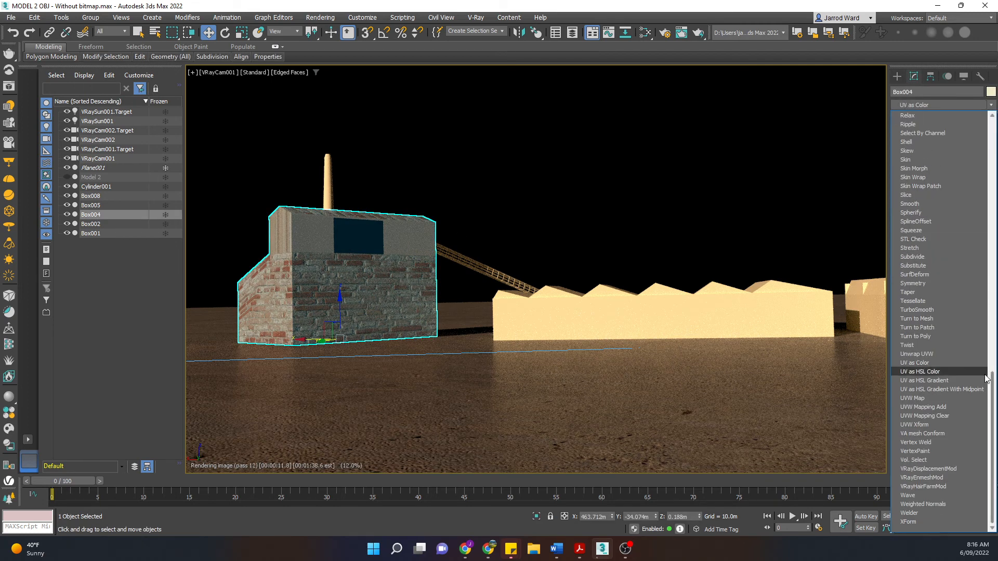
click(933, 399)
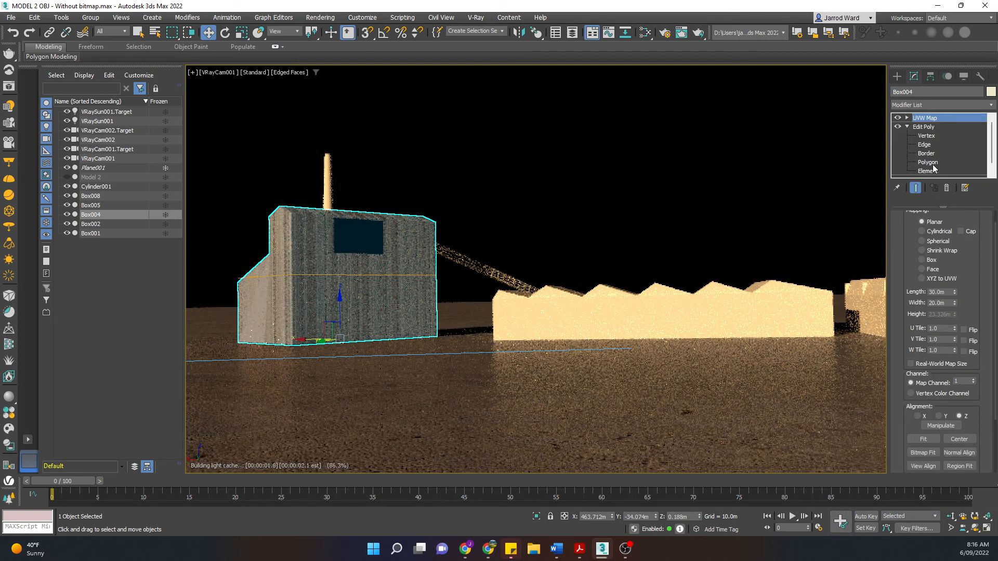
click(907, 126)
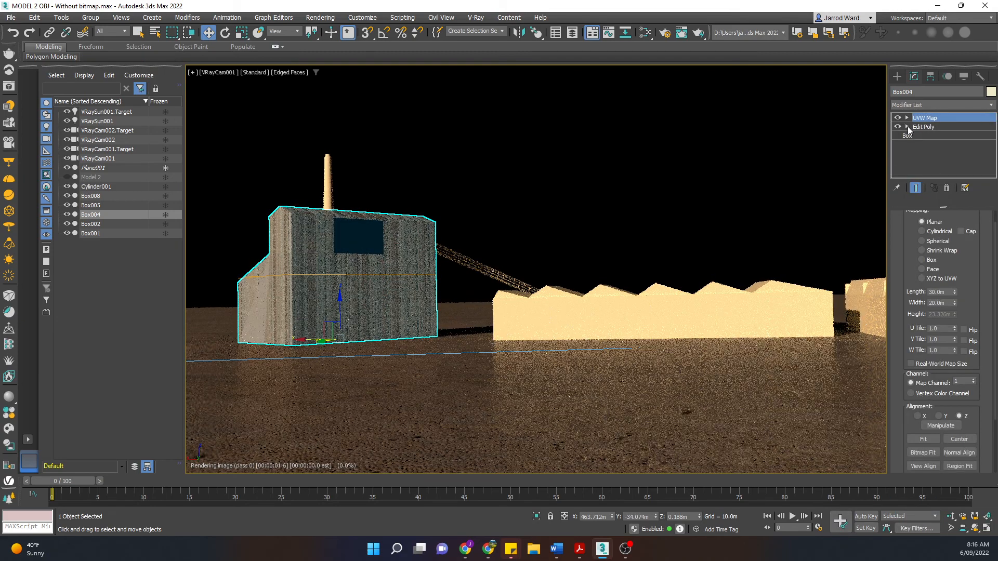
click(931, 261)
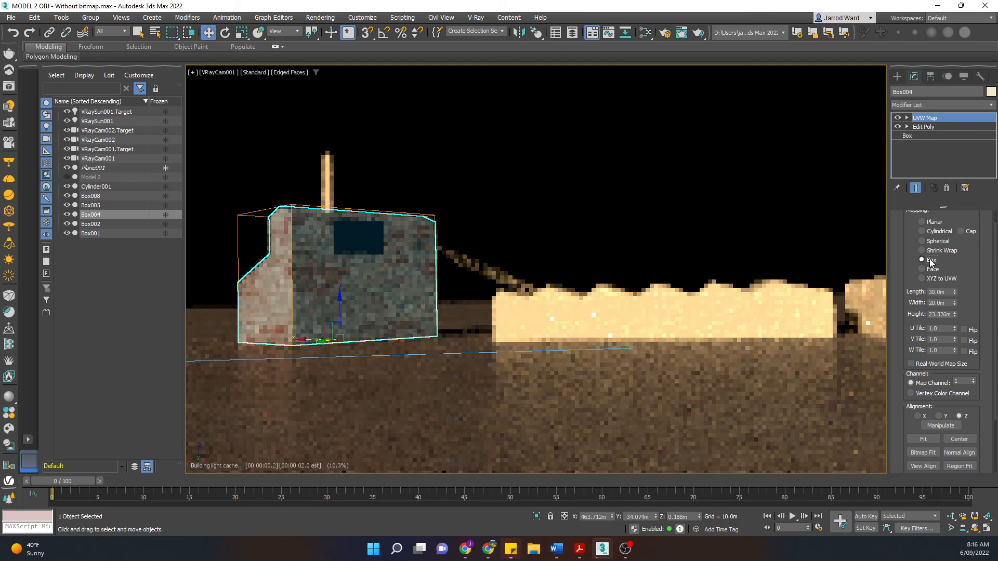
Step: Set the U, V and W tiling of the block's UVW Map to 6 and deselect the block
double_click(941, 329)
text(6)
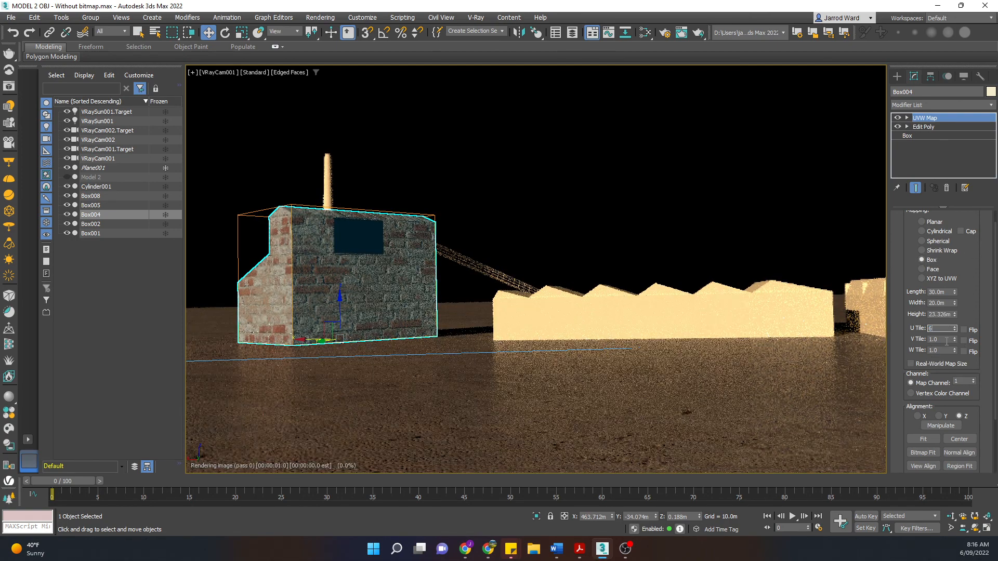
key(Tab)
text(6)
key(Tab)
text(6)
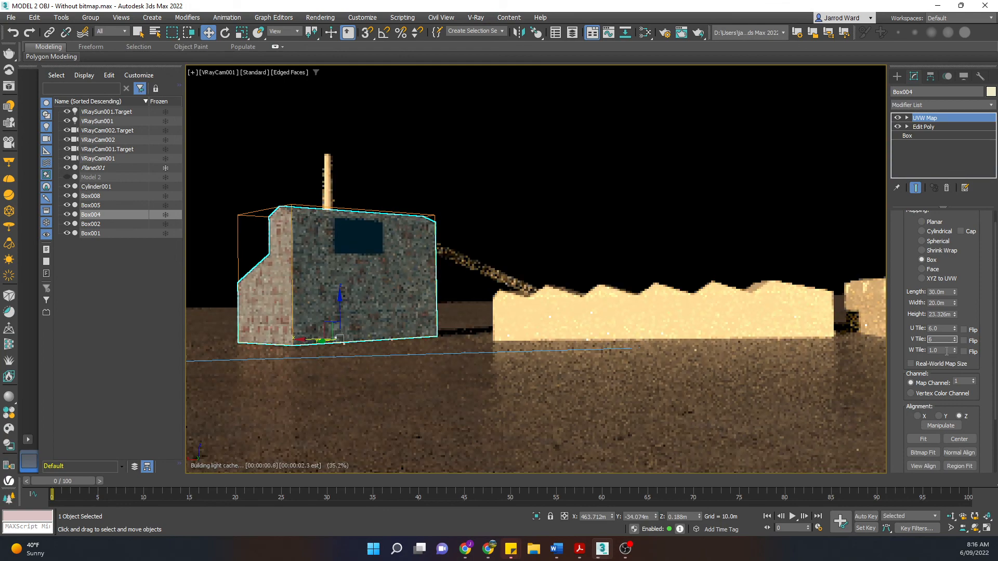
click(778, 233)
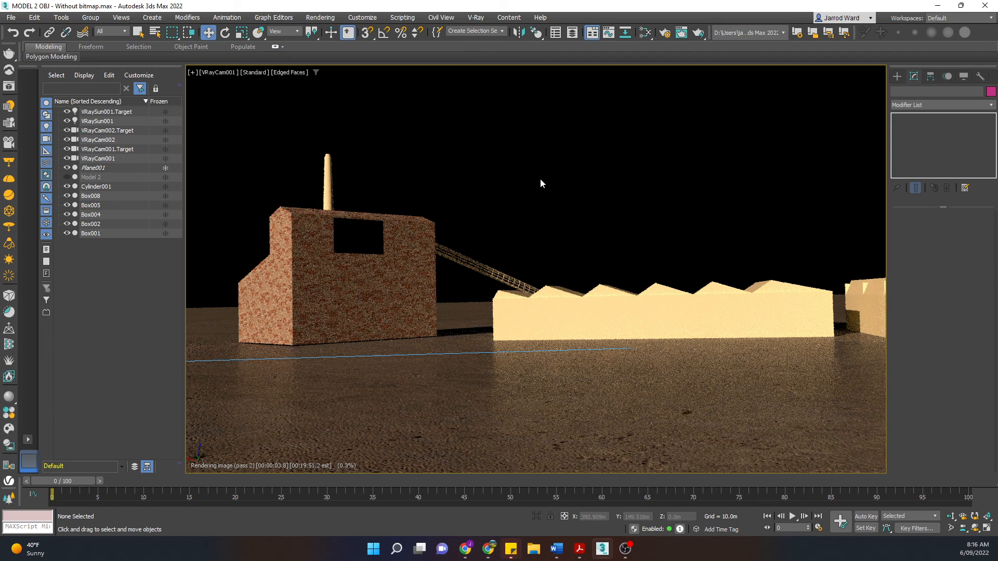
Step: Reopen the Slate Material Editor and display the Multi/Sub-Object material's parameters to examine its material IDs
click(645, 32)
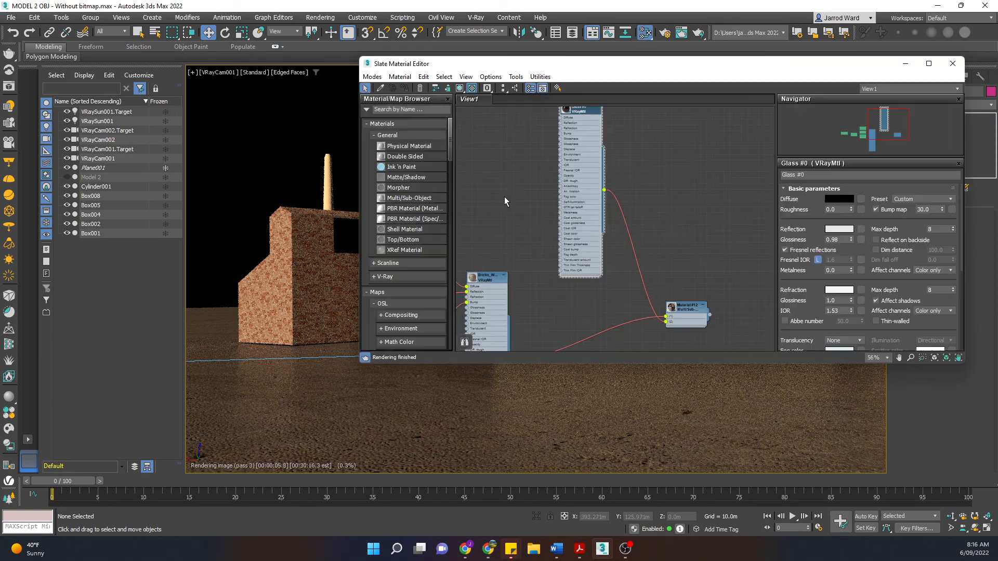
scroll(641, 251, up, 5)
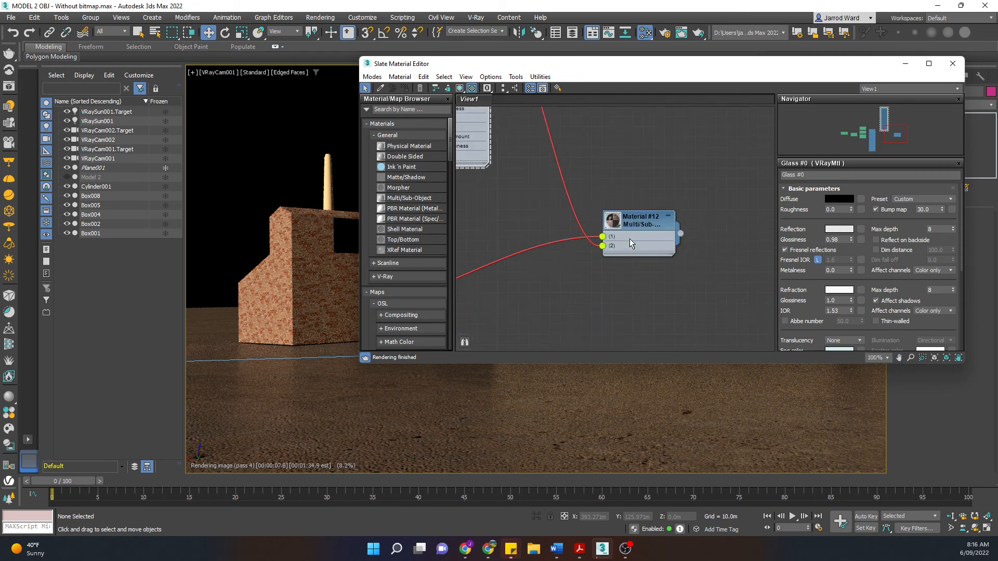
click(629, 239)
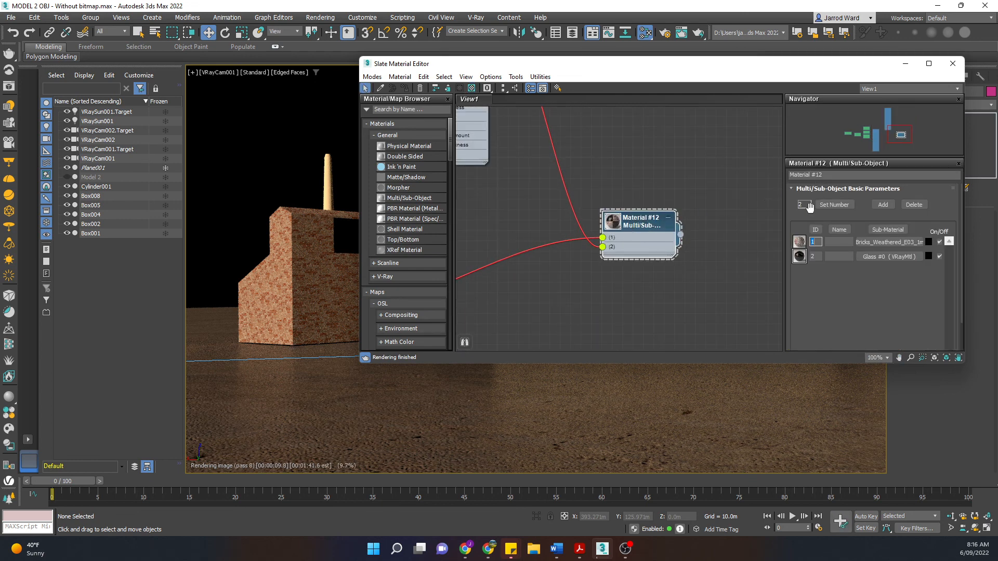